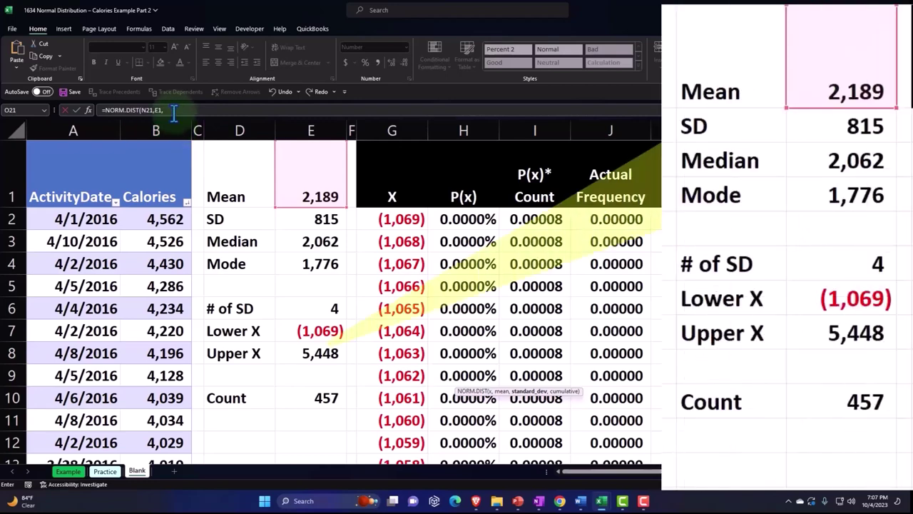
Complete the first term NORM.DIST(N21,E1,E2,1) for the Upper value in O21.
{"action": "left_click", "coordinate": [294, 218]}
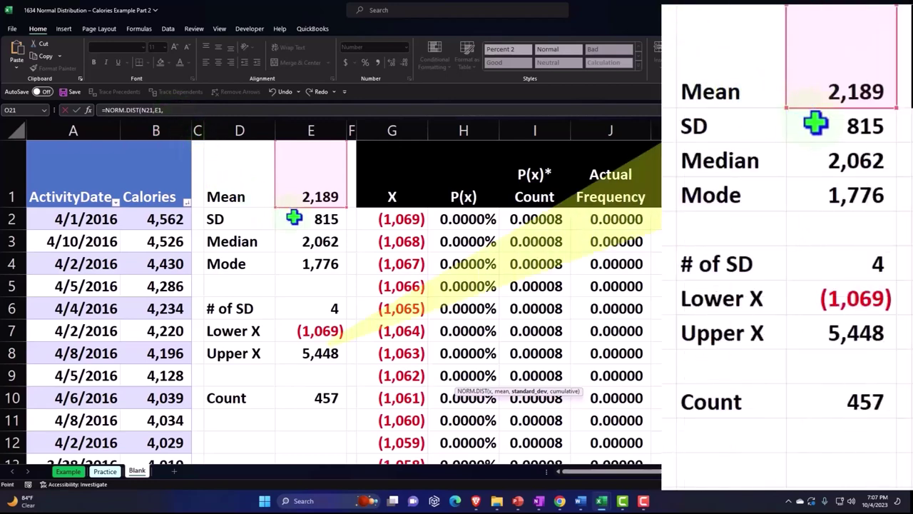
{"action": "left_click", "coordinate": [294, 218]}
{"action": "type", "text": ","}
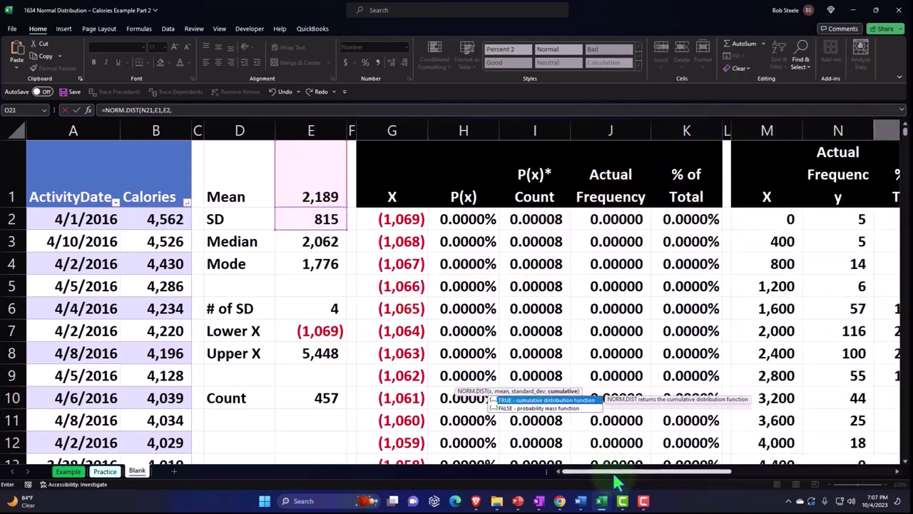
{"action": "scroll", "coordinate": [667, 481], "scroll_direction": "right", "scroll_amount": 3}
{"action": "scroll", "coordinate": [660, 480], "scroll_direction": "right", "scroll_amount": 2}
{"action": "scroll", "coordinate": [673, 381], "scroll_direction": "down", "scroll_amount": 4}
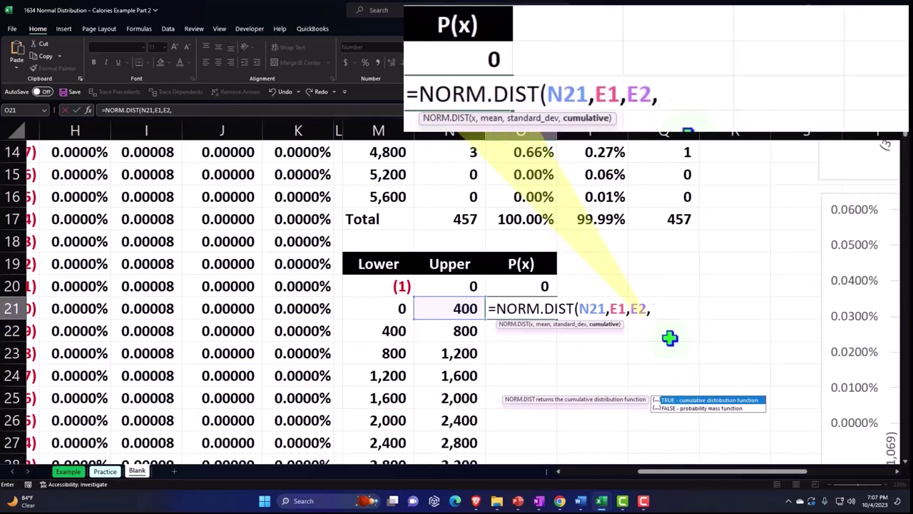
{"action": "type", "text": "1)"}
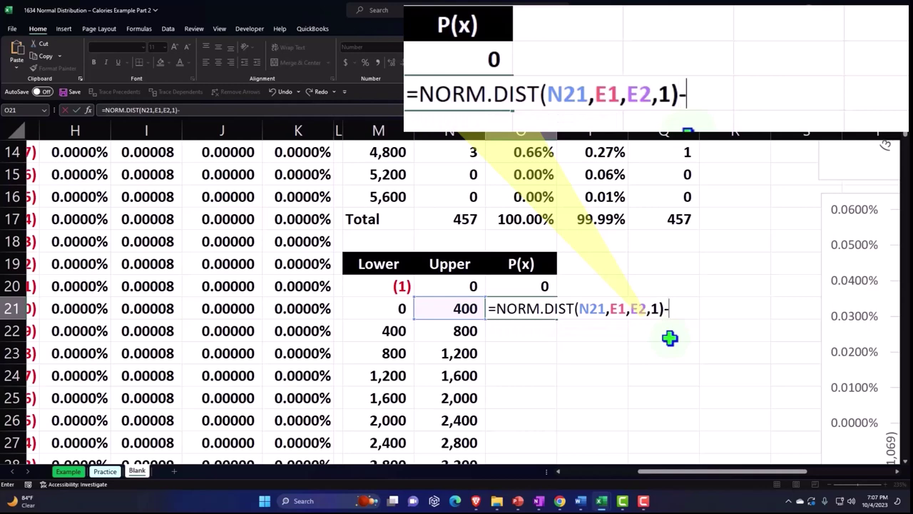
{"action": "type", "text": "-nor"}
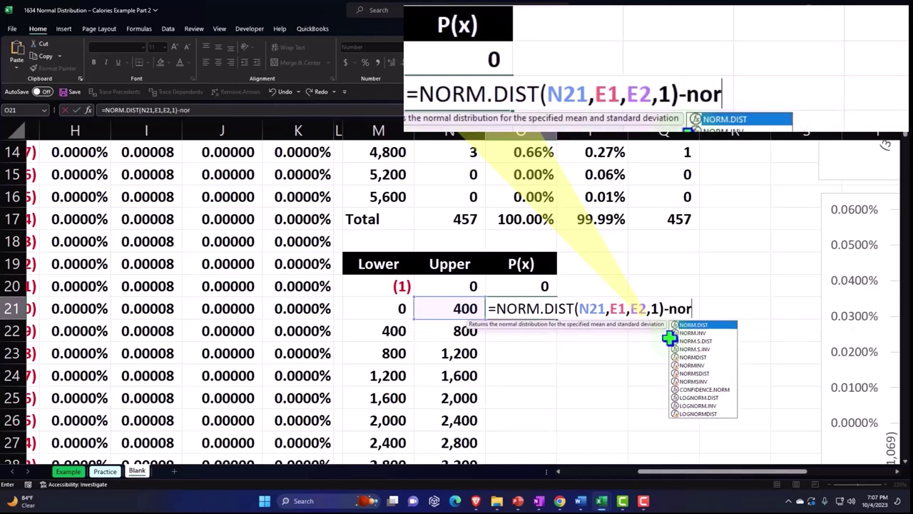
{"action": "type", "text": "m"}
Subtract NORM.DIST(M21,E1,E2,1) for the Lower value and commit the O21 formula.
{"action": "key", "text": "Tab"}
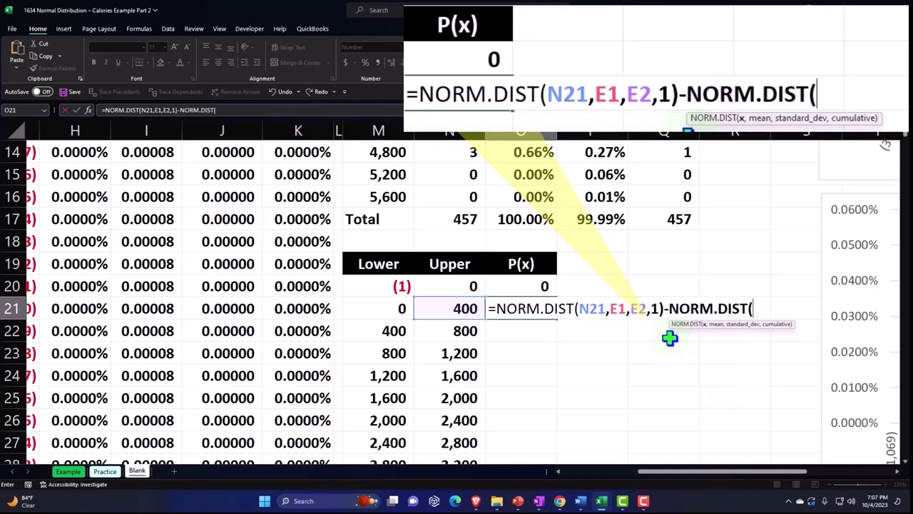
{"action": "left_click", "coordinate": [381, 309]}
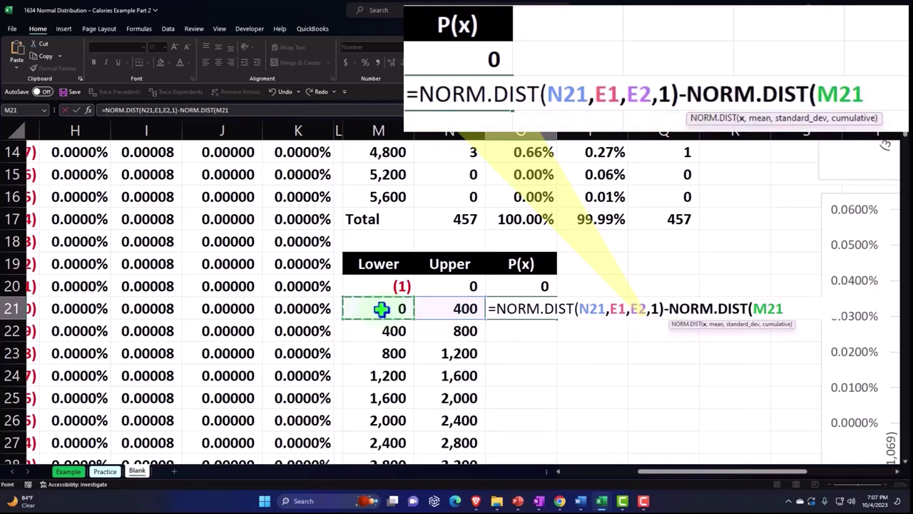
{"action": "type", "text": ","}
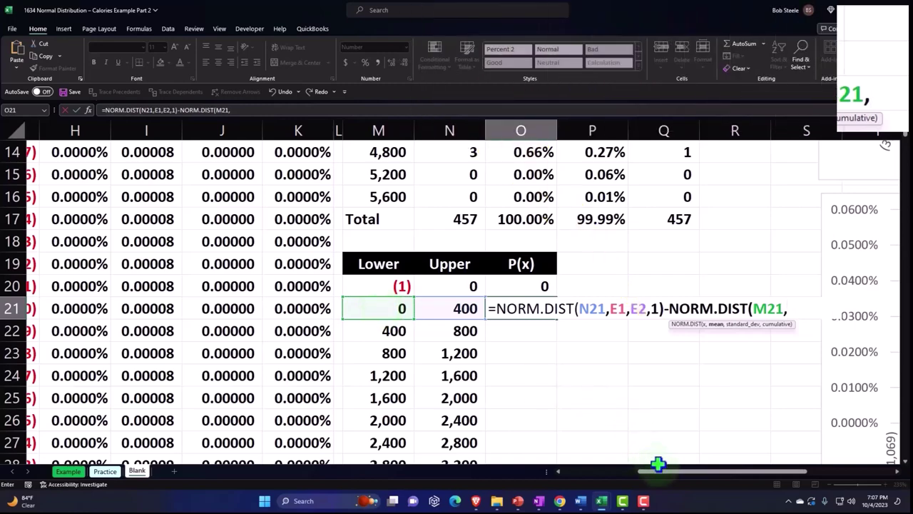
{"action": "left_click_drag", "start_coordinate": [657, 471], "coordinate": [580, 473]}
{"action": "scroll", "coordinate": [240, 316], "scroll_direction": "up", "scroll_amount": 5}
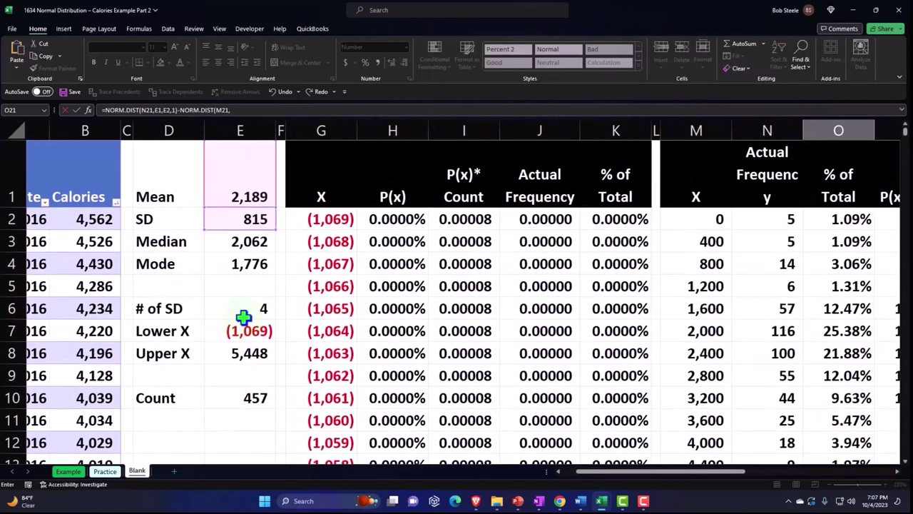
{"action": "left_click", "coordinate": [238, 197]}
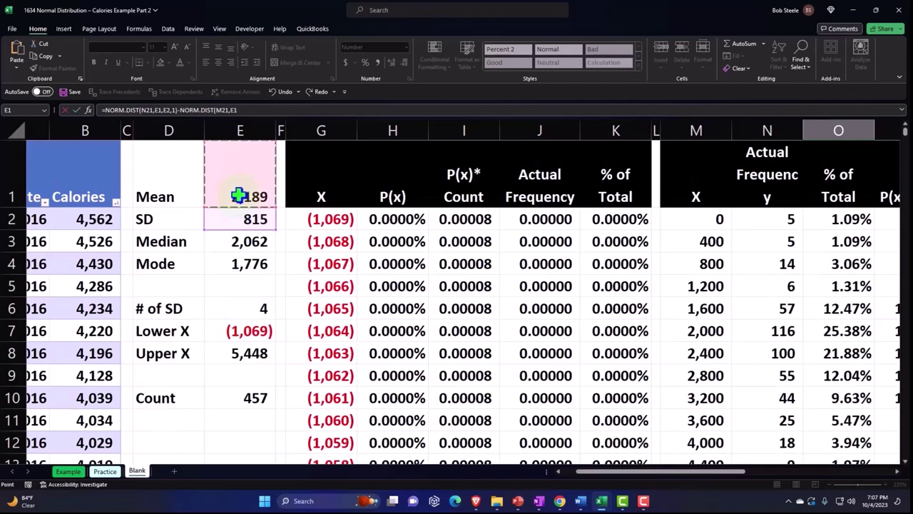
{"action": "type", "text": ","}
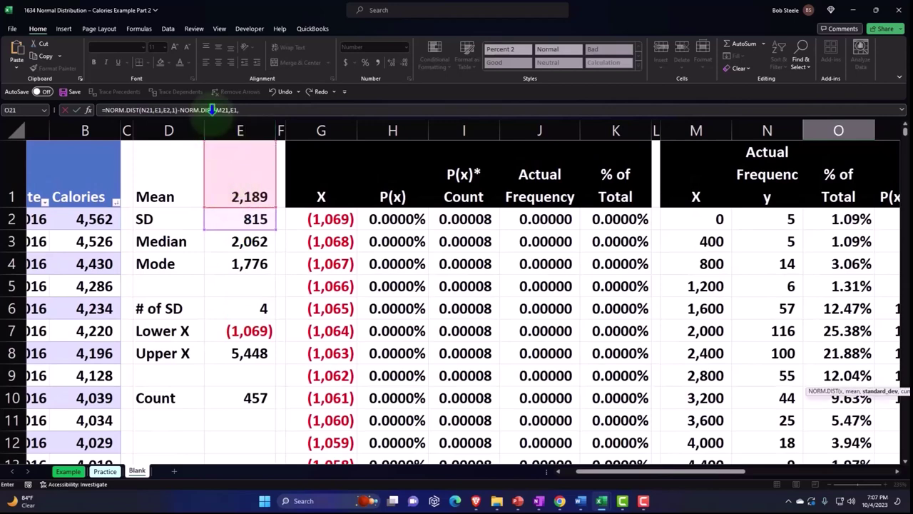
{"action": "left_click", "coordinate": [235, 212]}
{"action": "type", "text": ","}
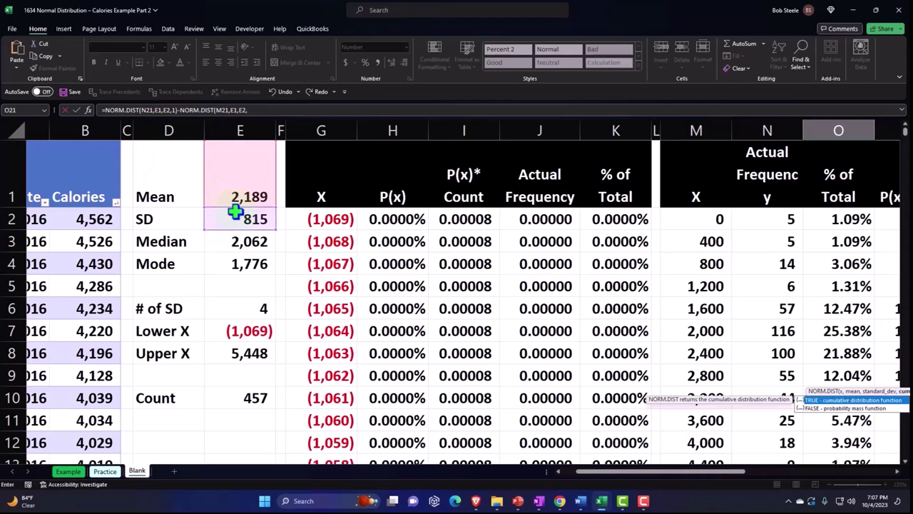
{"action": "left_click_drag", "start_coordinate": [592, 472], "coordinate": [682, 472]}
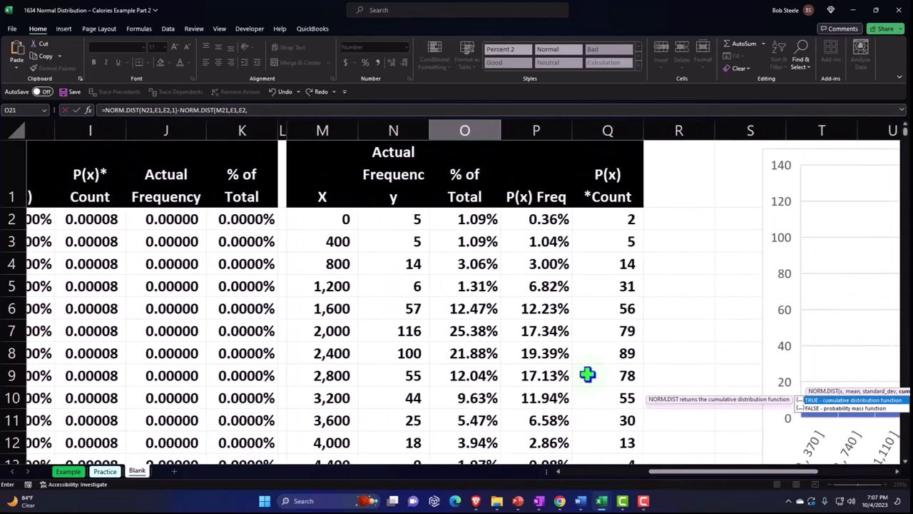
{"action": "scroll", "coordinate": [587, 375], "scroll_direction": "down", "scroll_amount": 4}
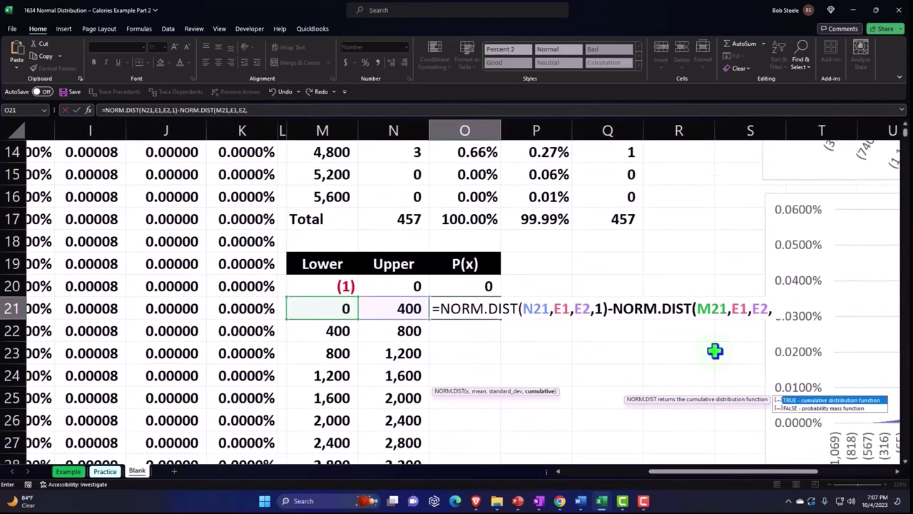
{"action": "type", "text": "1)"}
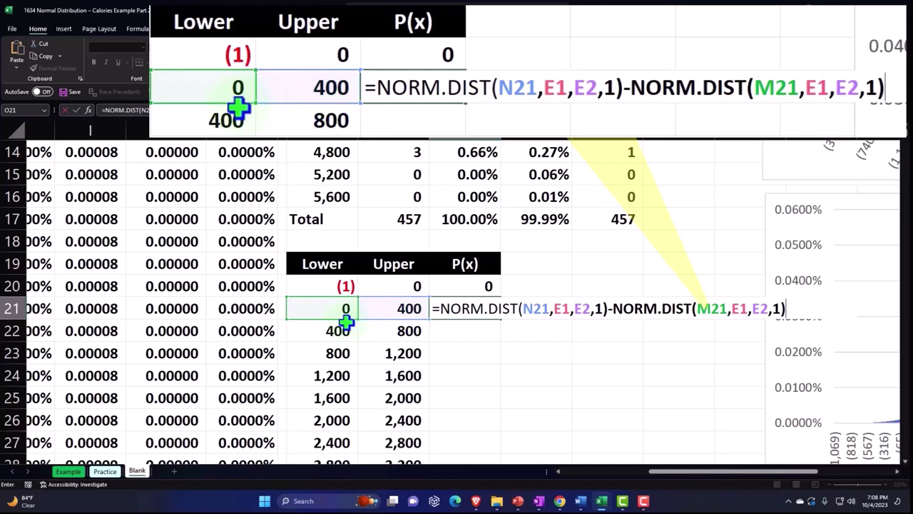
{"action": "key", "text": "Return"}
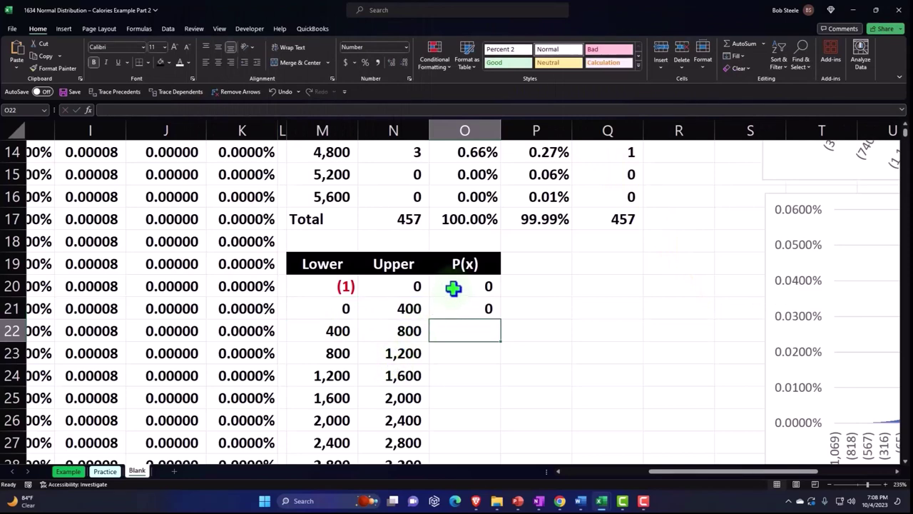
Format O20:O21 as two-decimal percentages (0.36%, 1.04%), then reopen O21's formula for editing.
{"action": "left_click_drag", "start_coordinate": [454, 288], "coordinate": [454, 303]}
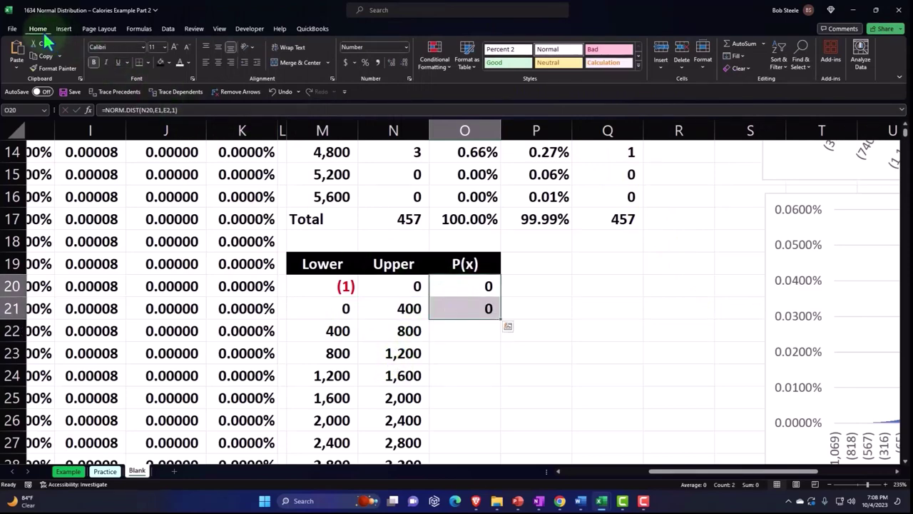
{"action": "left_click", "coordinate": [365, 63]}
{"action": "left_click", "coordinate": [387, 63]}
{"action": "left_click", "coordinate": [388, 62]}
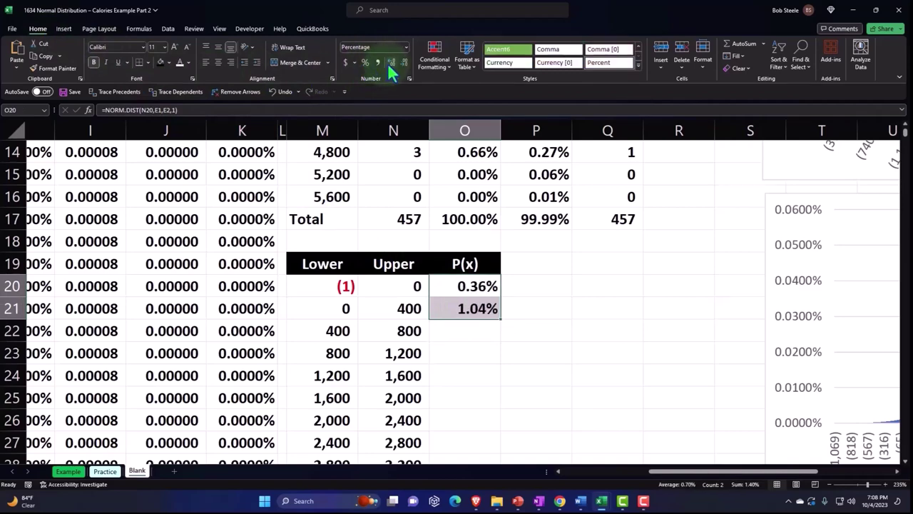
{"action": "double_click", "coordinate": [474, 308]}
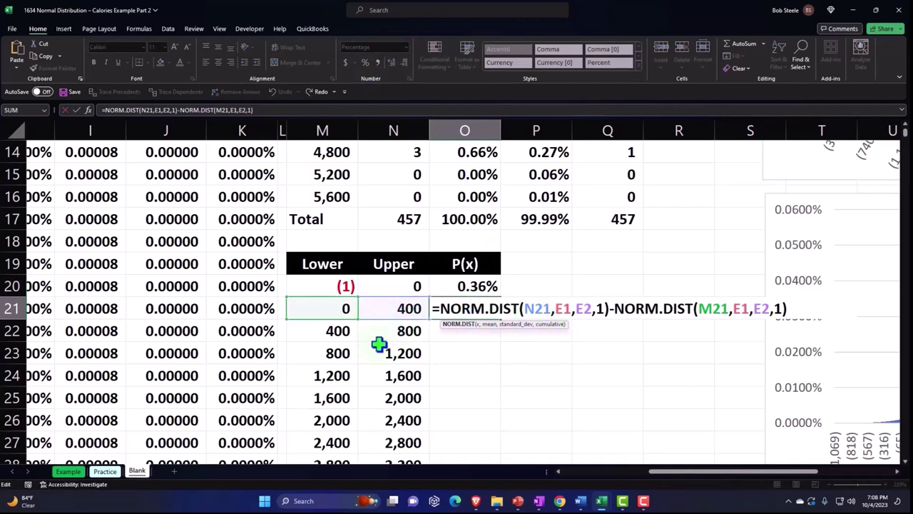
Make the E1 and E2 references absolute in both NORM.DIST terms of O21.
{"action": "left_click", "coordinate": [544, 308]}
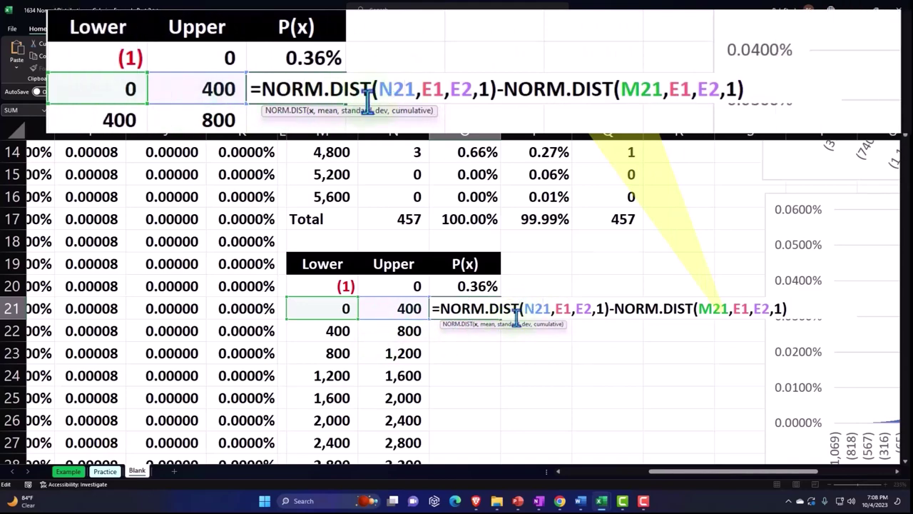
{"action": "left_click", "coordinate": [564, 308]}
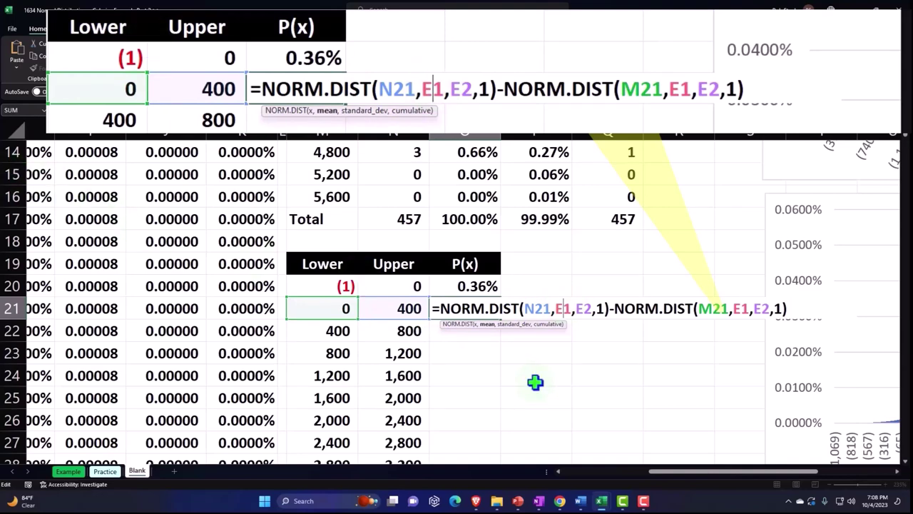
{"action": "key", "text": "F4"}
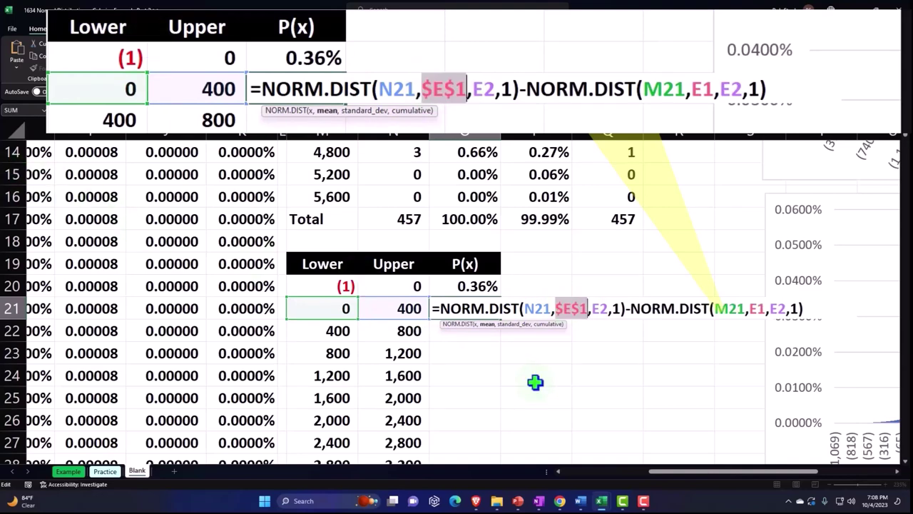
{"action": "left_click", "coordinate": [600, 308]}
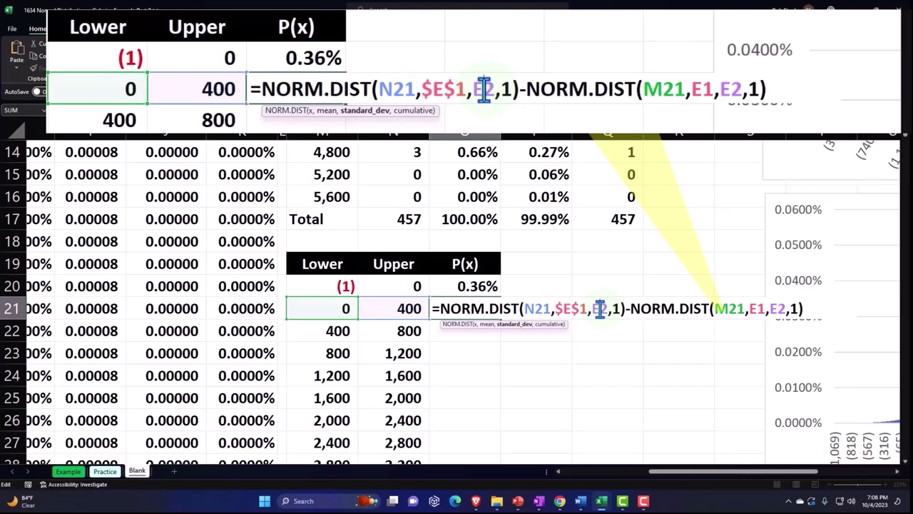
{"action": "key", "text": "F4"}
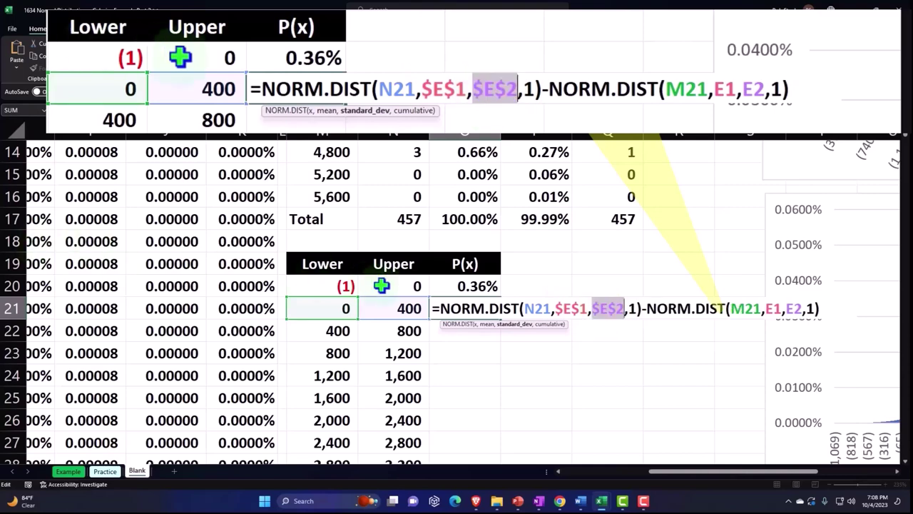
{"action": "left_click", "coordinate": [733, 310]}
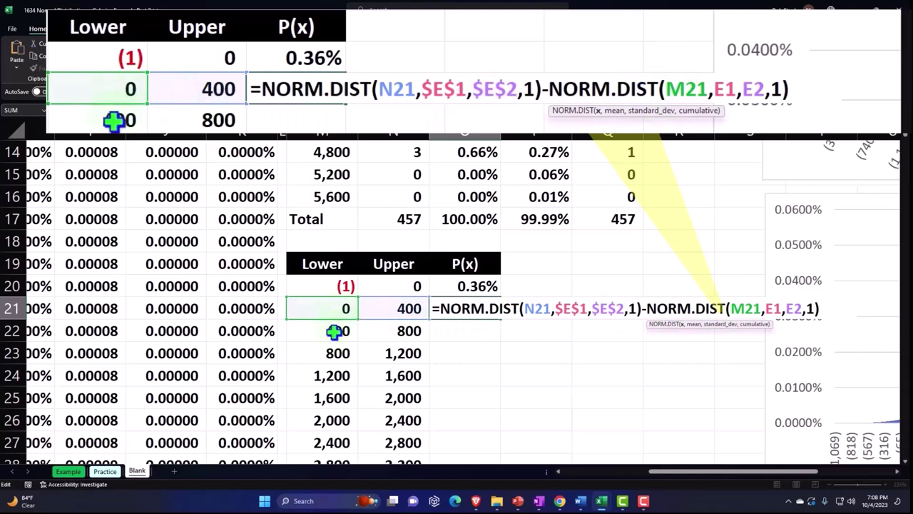
{"action": "left_click", "coordinate": [776, 311]}
{"action": "key", "text": "F4"}
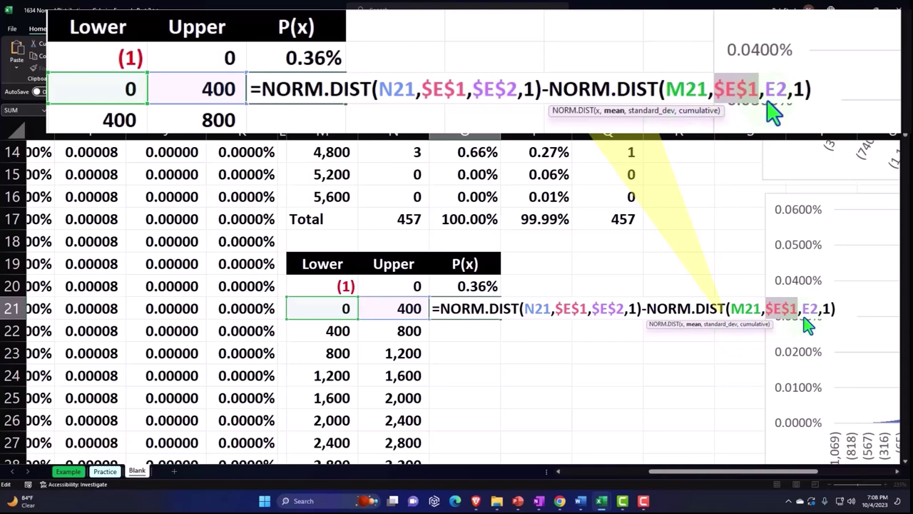
{"action": "left_click", "coordinate": [810, 308]}
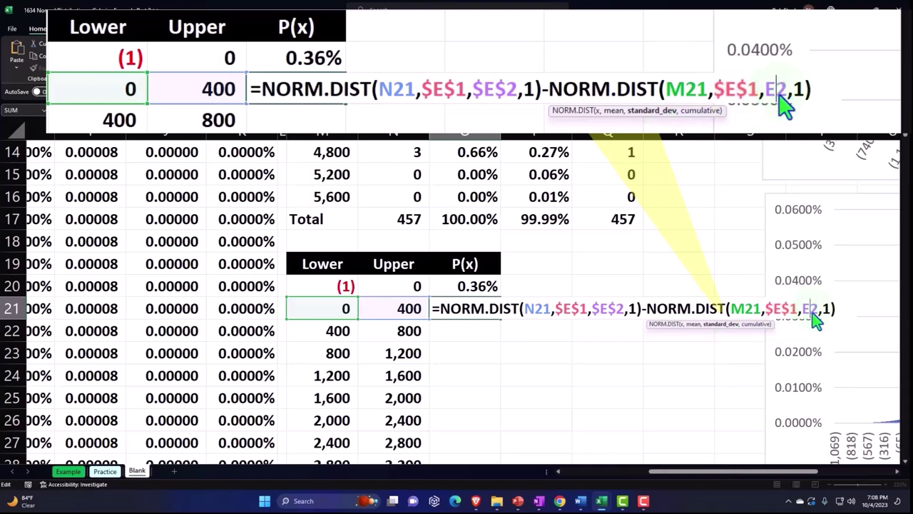
{"action": "key", "text": "F4"}
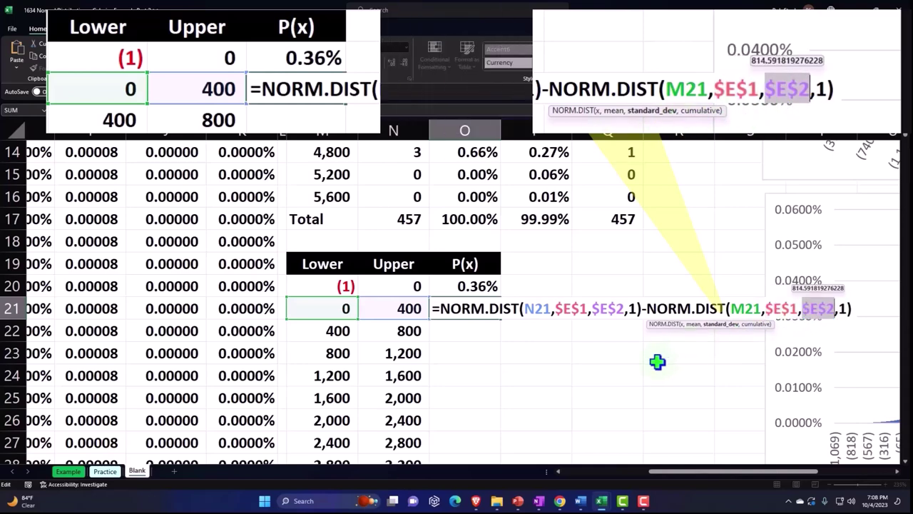
{"action": "key", "text": "Return"}
Fill the O21 formula down through O34, giving 1.04% down to 0.01%.
{"action": "left_click", "coordinate": [493, 308]}
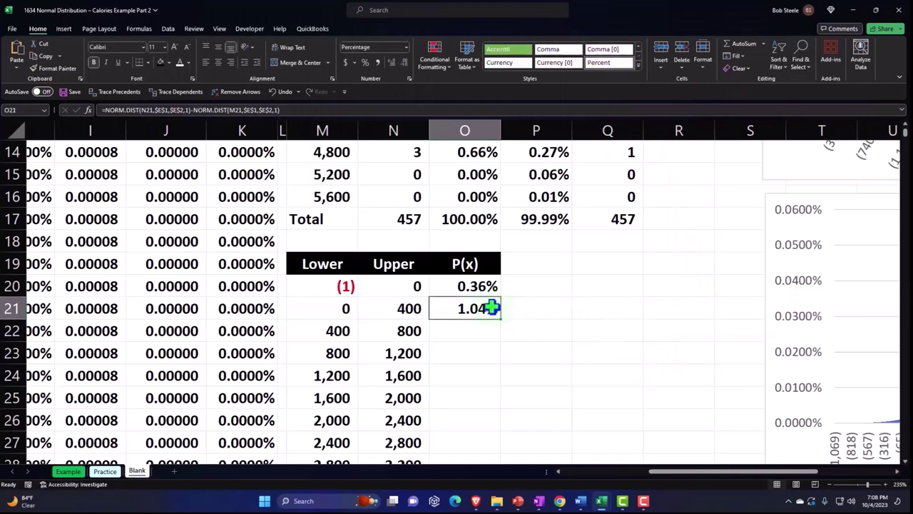
{"action": "double_click", "coordinate": [501, 318]}
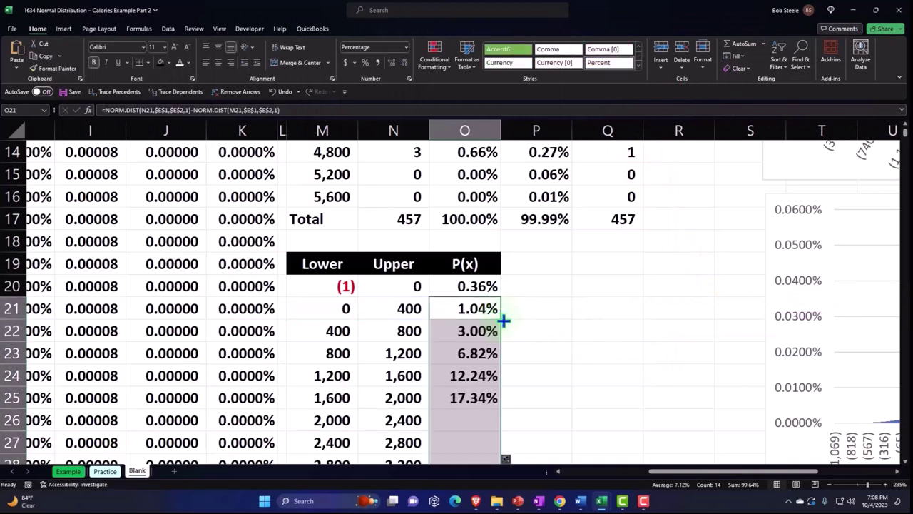
{"action": "scroll", "coordinate": [502, 318], "scroll_direction": "down", "scroll_amount": 3}
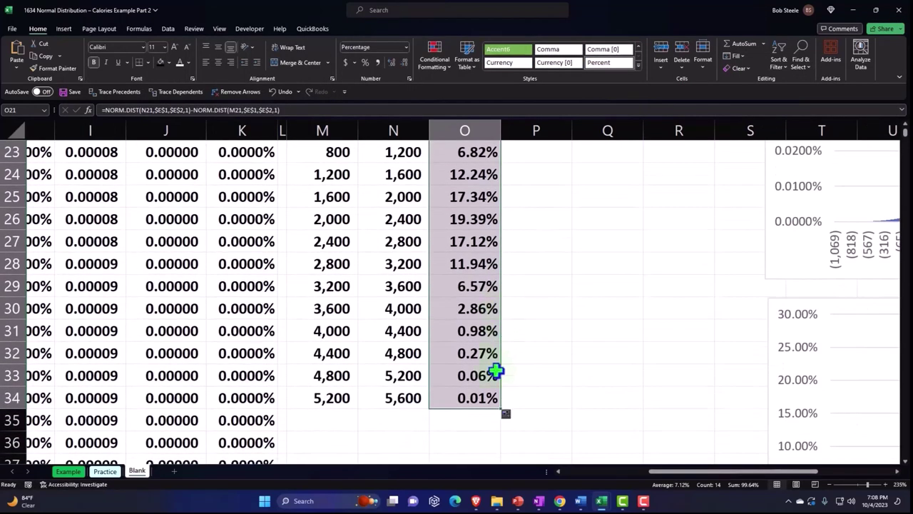
{"action": "left_click", "coordinate": [322, 421]}
Label M35 'Total' and sum O20:O34 in O35, formatted as a percentage.
{"action": "type", "text": "To"}
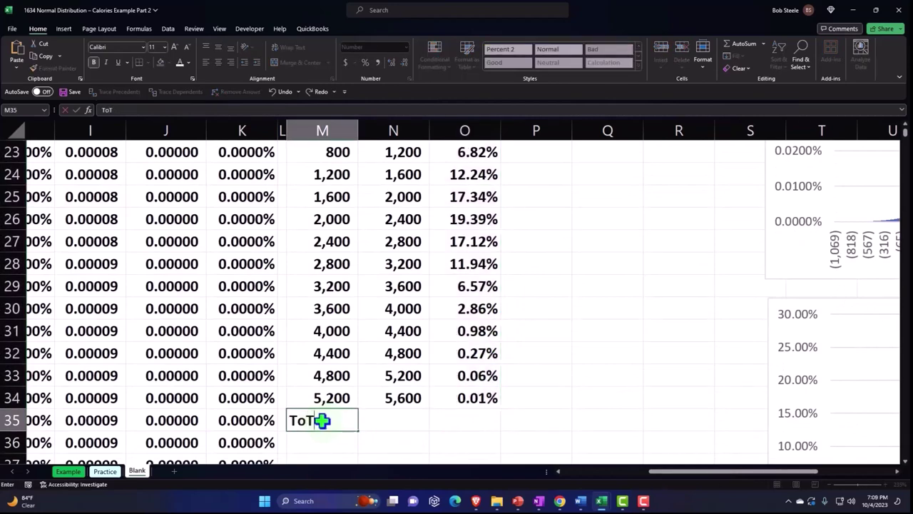
{"action": "type", "text": "tal"}
{"action": "key", "text": "Tab"}
{"action": "key", "text": "Tab"}
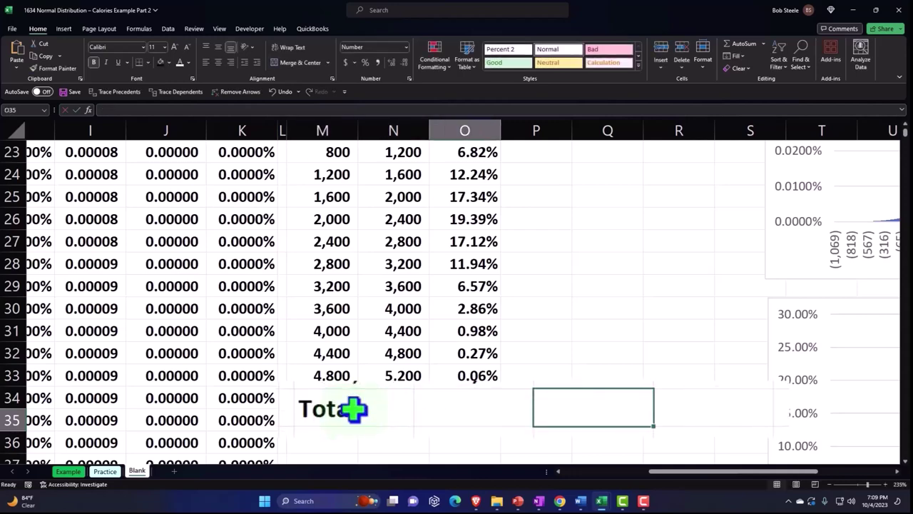
{"action": "key", "text": "alt+equal"}
{"action": "key", "text": "Return"}
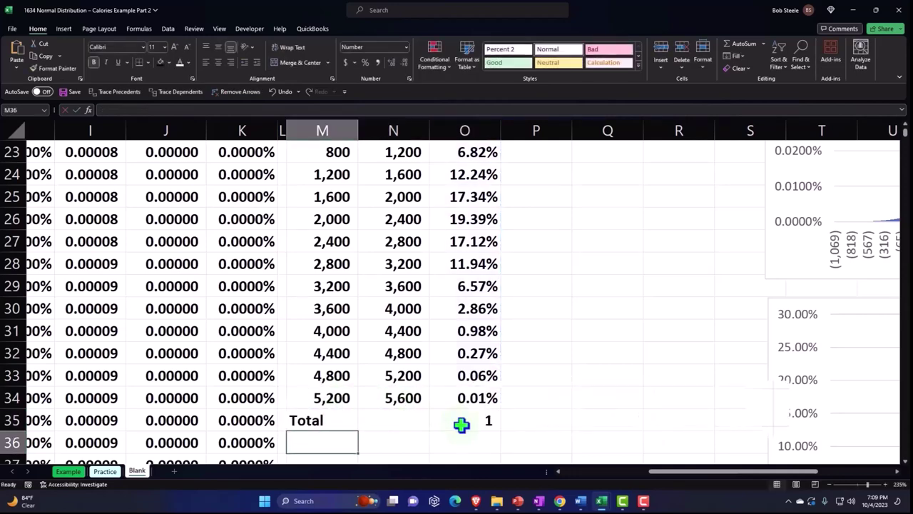
{"action": "left_click", "coordinate": [464, 419]}
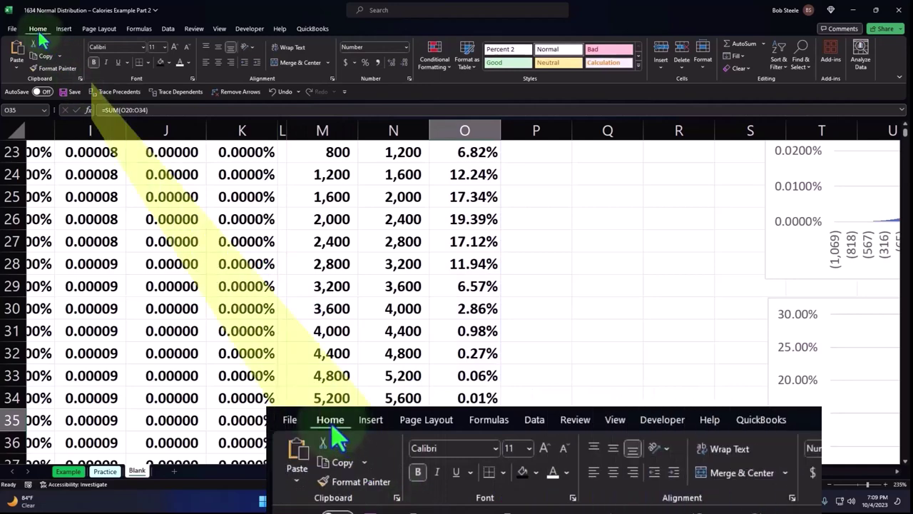
{"action": "left_click", "coordinate": [365, 62]}
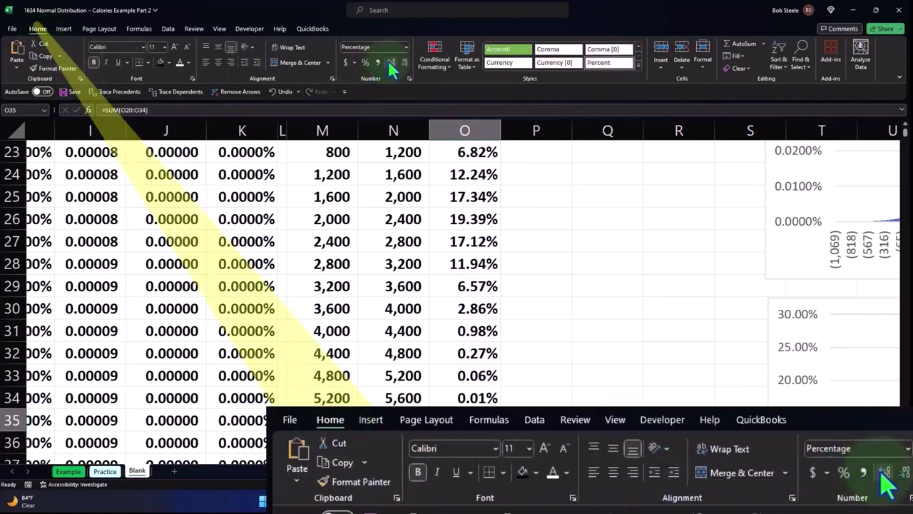
{"action": "scroll", "coordinate": [589, 271], "scroll_direction": "up", "scroll_amount": 1}
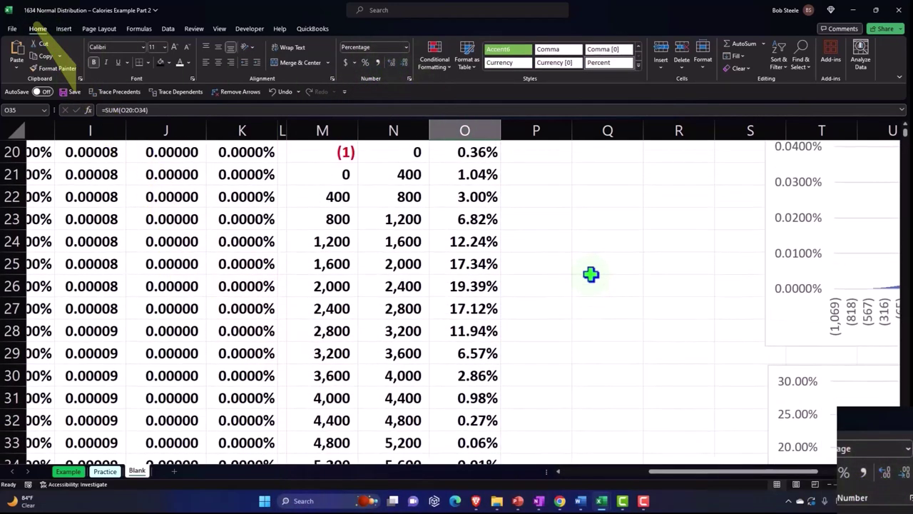
{"action": "scroll", "coordinate": [593, 289], "scroll_direction": "up", "scroll_amount": 2}
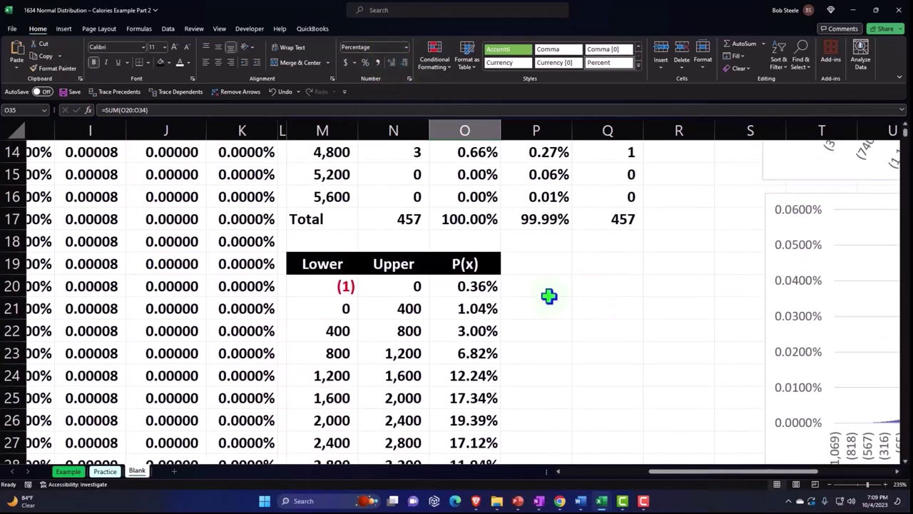
{"action": "scroll", "coordinate": [488, 330], "scroll_direction": "down", "scroll_amount": 1}
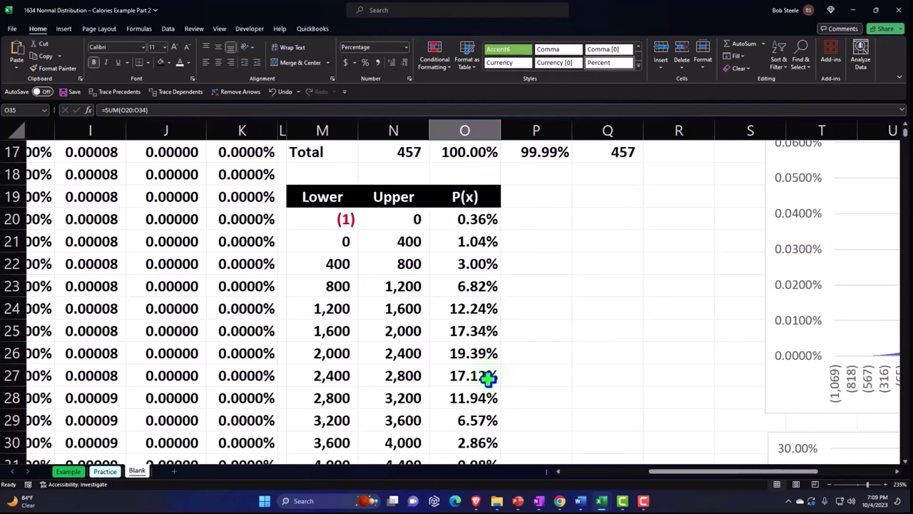
{"action": "left_click", "coordinate": [488, 379]}
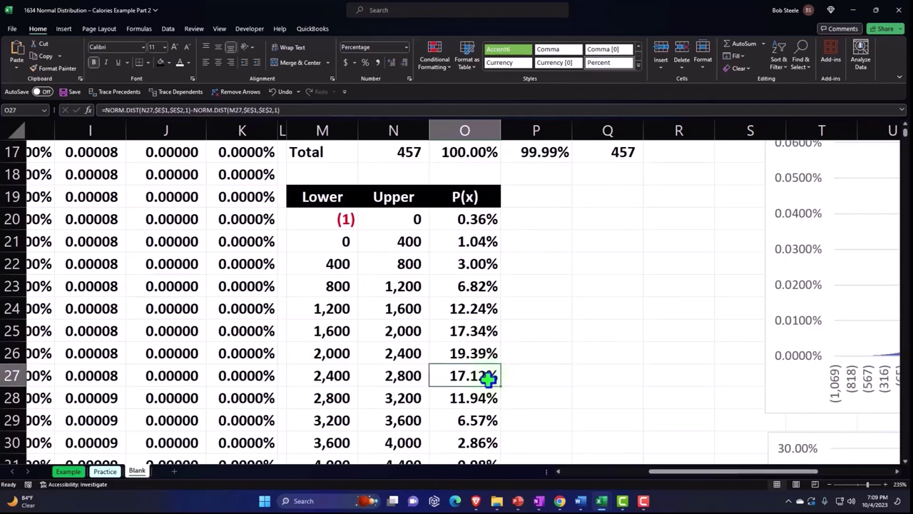
{"action": "scroll", "coordinate": [488, 379], "scroll_direction": "up", "scroll_amount": 5}
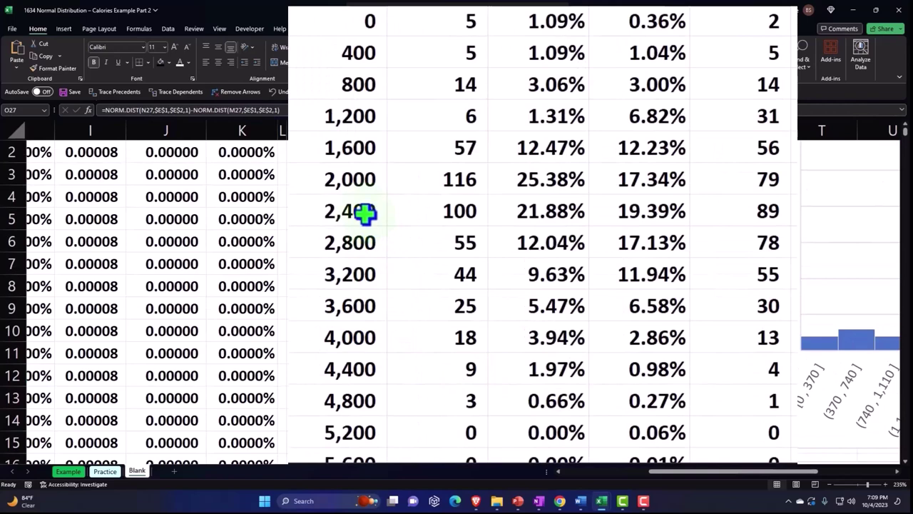
{"action": "scroll", "coordinate": [365, 212], "scroll_direction": "up", "scroll_amount": 1}
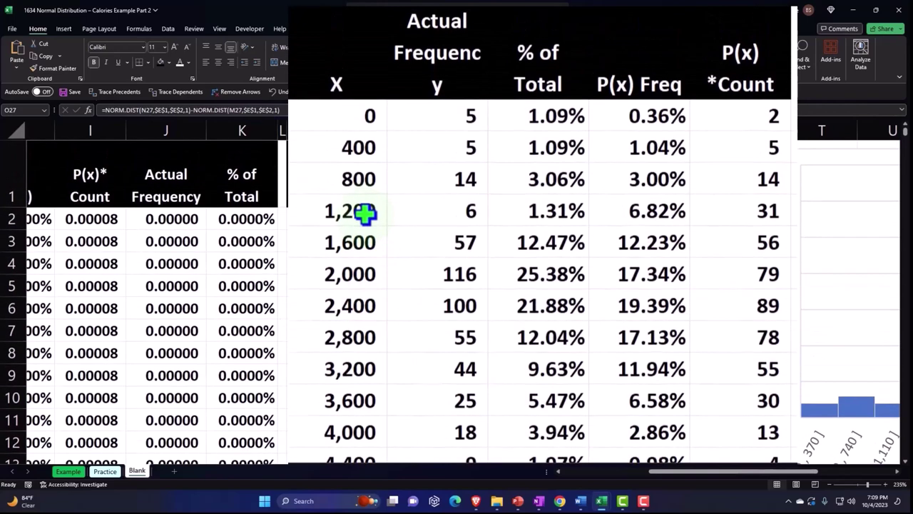
{"action": "left_click", "coordinate": [364, 341]}
{"action": "left_click", "coordinate": [668, 345]}
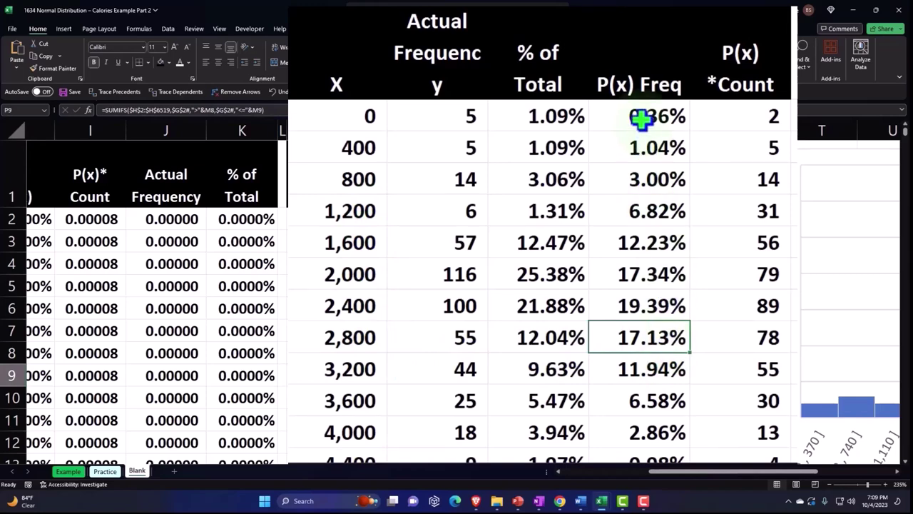
{"action": "scroll", "coordinate": [636, 229], "scroll_direction": "down", "scroll_amount": 6}
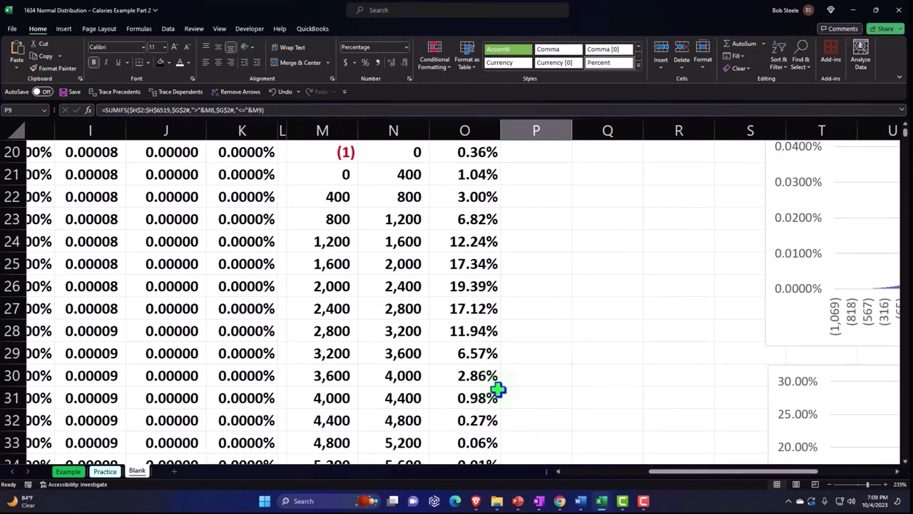
{"action": "scroll", "coordinate": [497, 388], "scroll_direction": "up", "scroll_amount": 6}
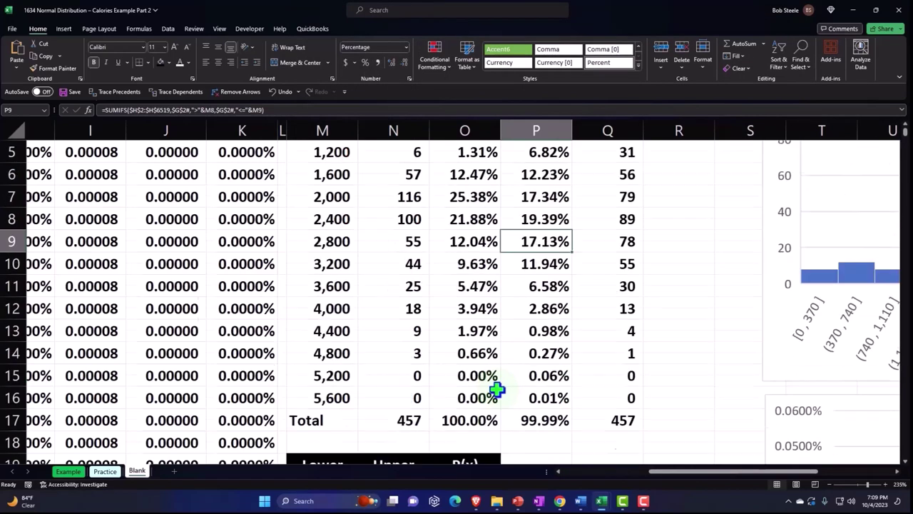
{"action": "left_click_drag", "start_coordinate": [660, 479], "coordinate": [619, 474]}
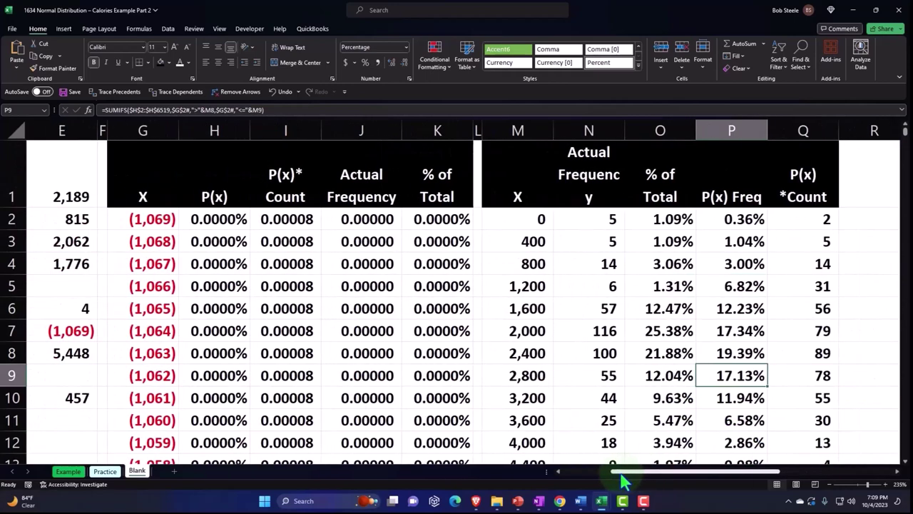
{"action": "left_click_drag", "start_coordinate": [214, 219], "coordinate": [209, 346]}
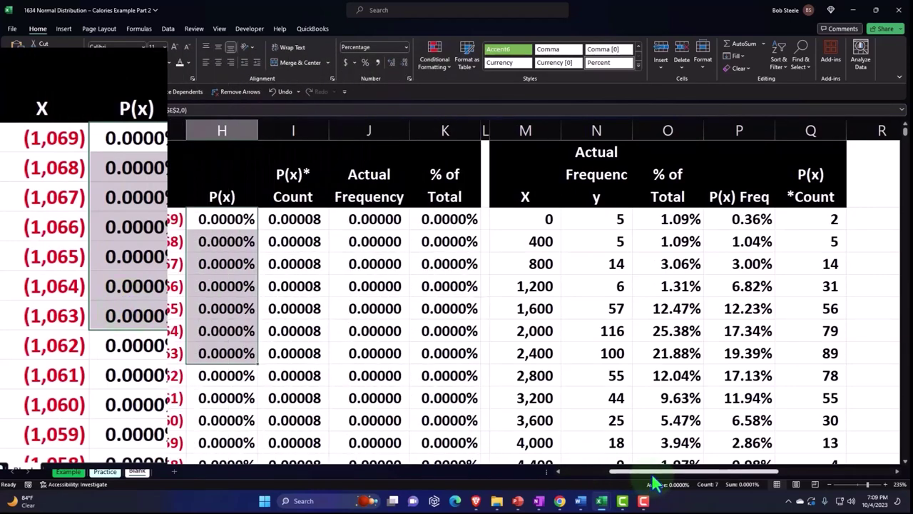
{"action": "left_click_drag", "start_coordinate": [671, 473], "coordinate": [756, 492]}
{"action": "scroll", "coordinate": [711, 373], "scroll_direction": "down", "scroll_amount": 6}
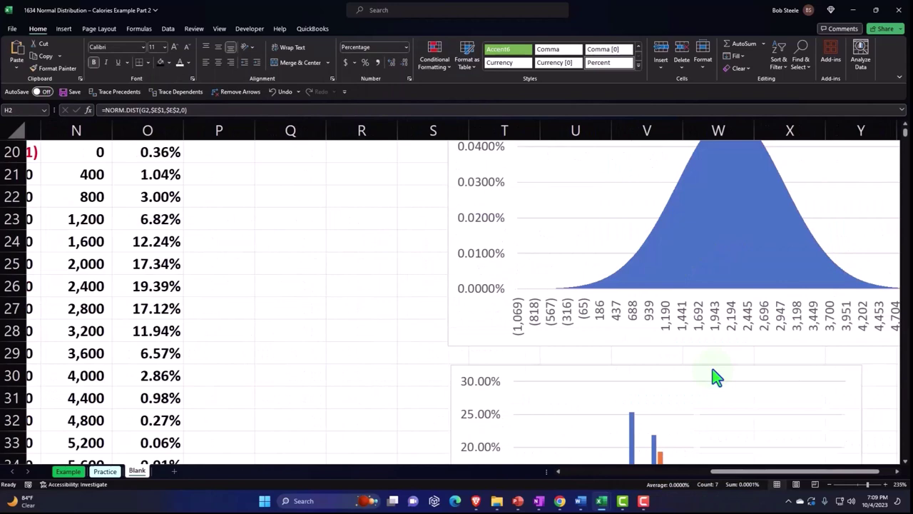
{"action": "left_click", "coordinate": [710, 254]}
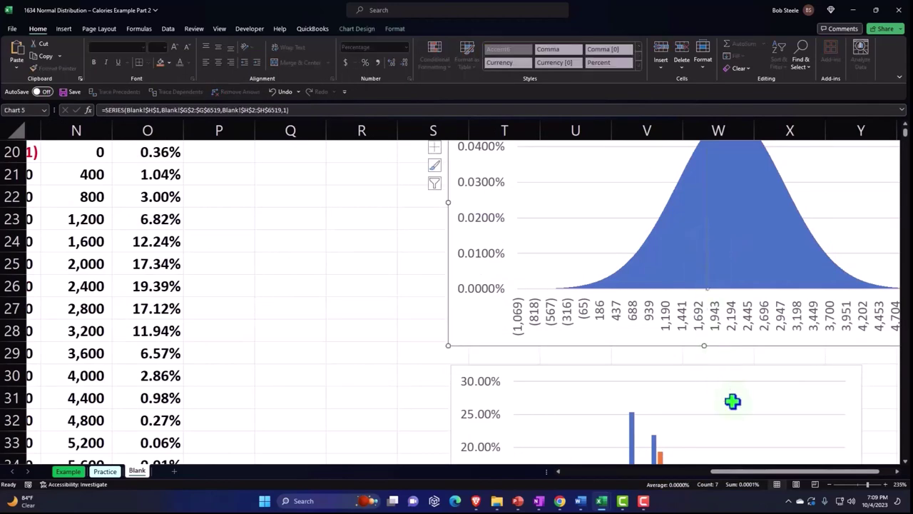
{"action": "left_click_drag", "start_coordinate": [734, 474], "coordinate": [671, 488]}
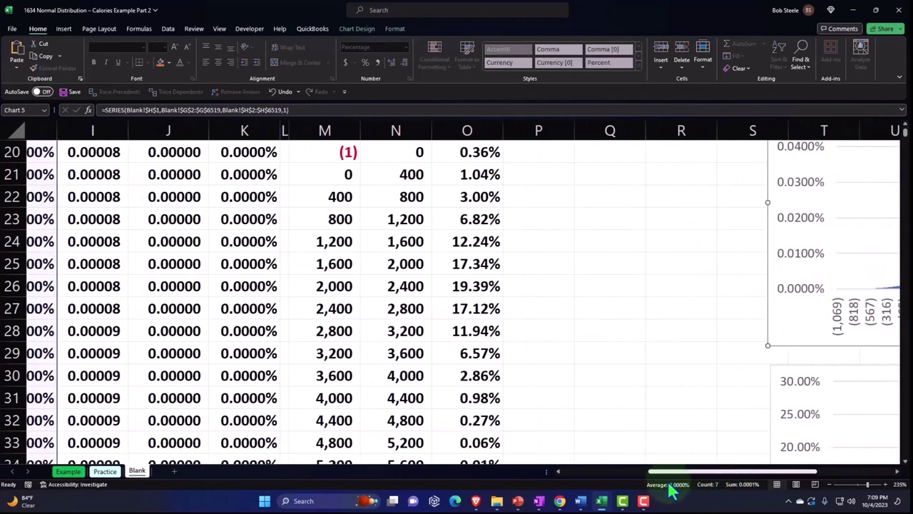
{"action": "left_click", "coordinate": [486, 308]}
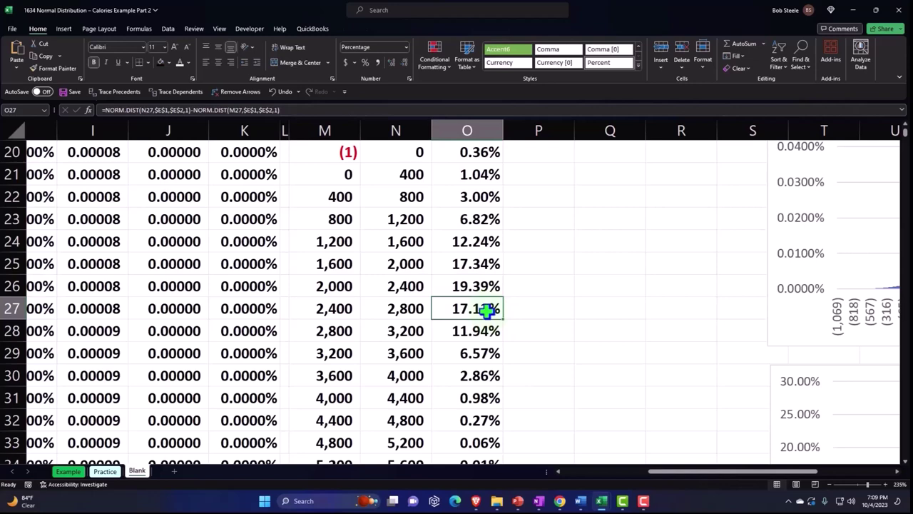
{"action": "scroll", "coordinate": [495, 331], "scroll_direction": "down", "scroll_amount": 1}
{"action": "scroll", "coordinate": [494, 330], "scroll_direction": "up", "scroll_amount": 5}
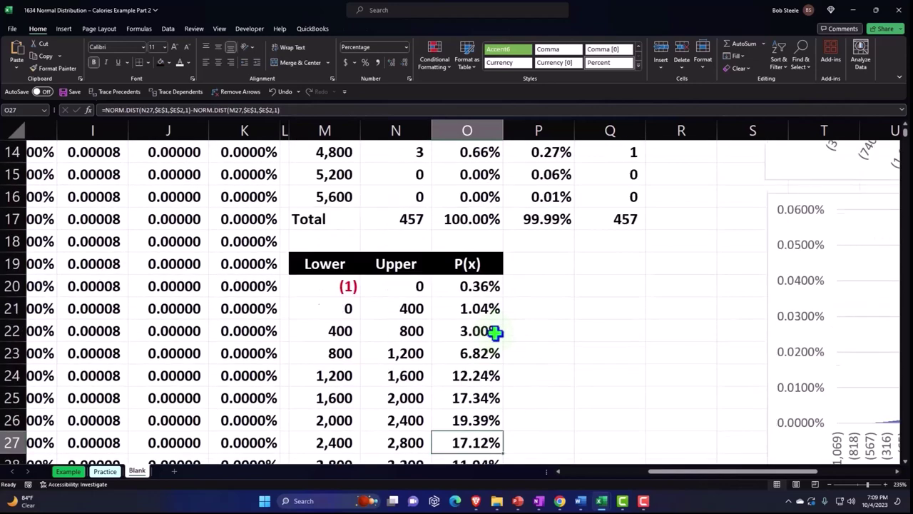
{"action": "scroll", "coordinate": [495, 331], "scroll_direction": "down", "scroll_amount": 1}
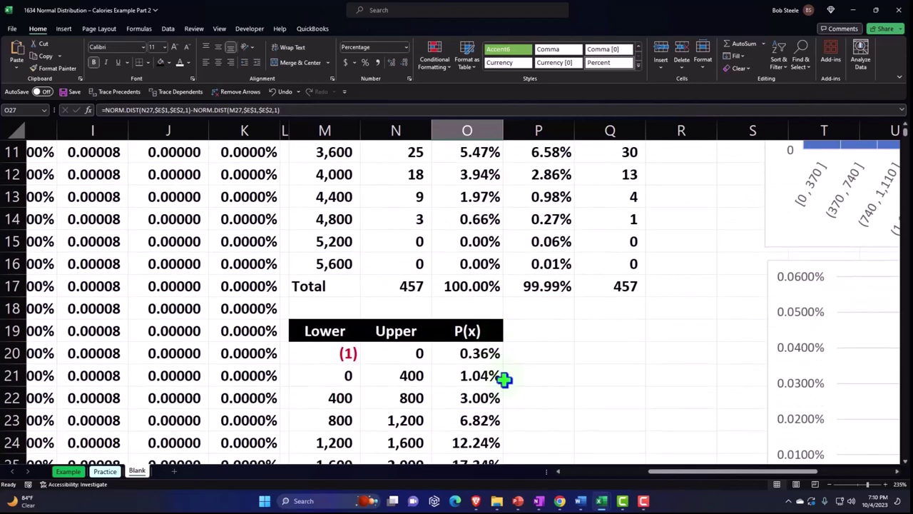
{"action": "scroll", "coordinate": [504, 379], "scroll_direction": "up", "scroll_amount": 4}
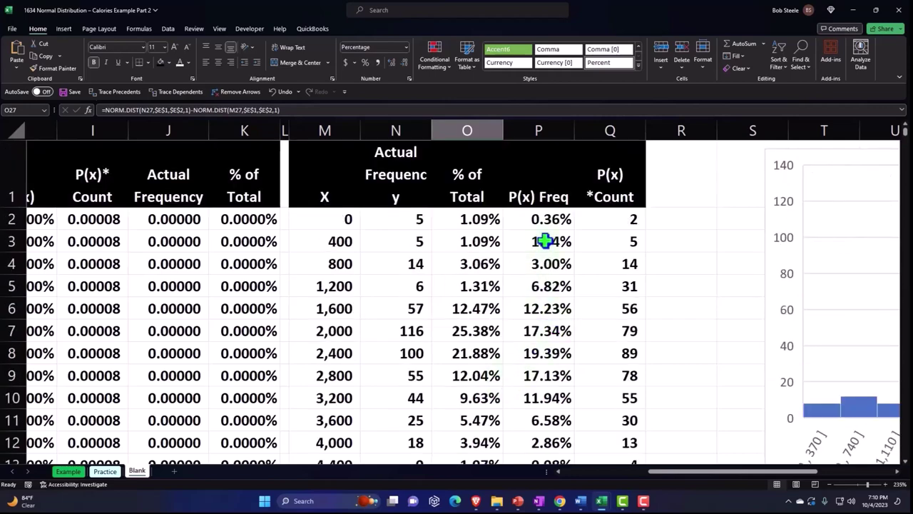
{"action": "left_click", "coordinate": [544, 282]}
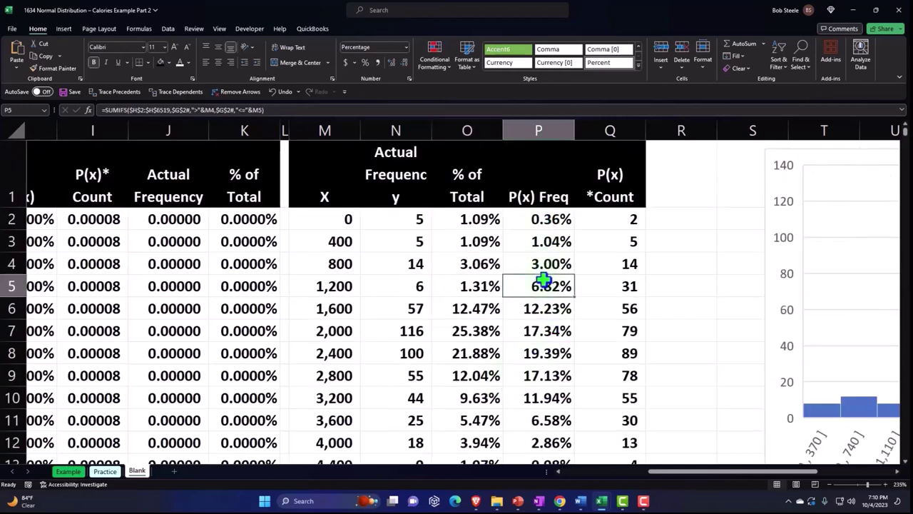
{"action": "scroll", "coordinate": [541, 284], "scroll_direction": "down", "scroll_amount": 5}
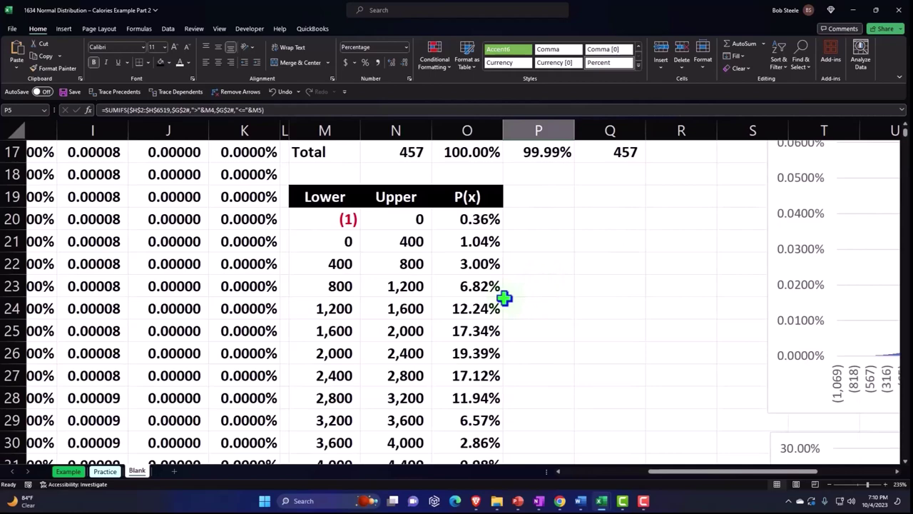
{"action": "scroll", "coordinate": [504, 298], "scroll_direction": "up", "scroll_amount": 5}
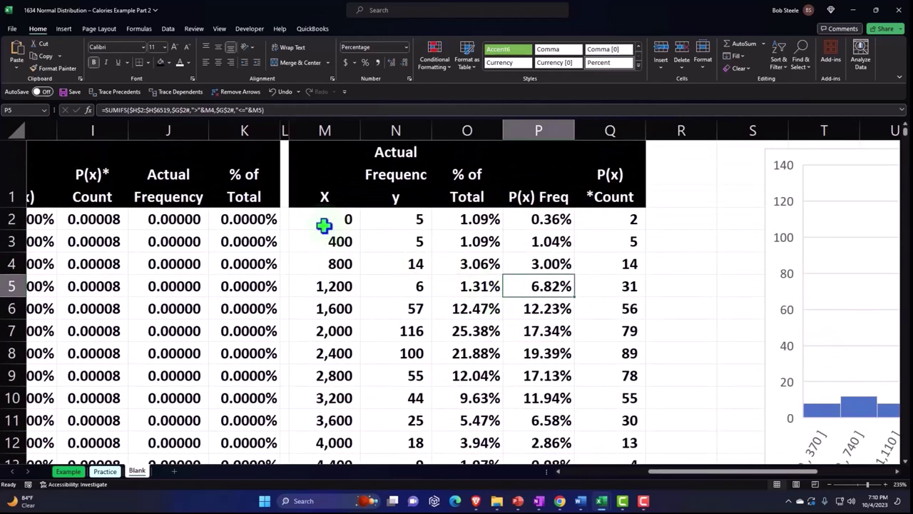
Fill the frequency table M2:Q17 with a custom light cyan colour.
{"action": "left_click_drag", "start_coordinate": [321, 223], "coordinate": [575, 424]}
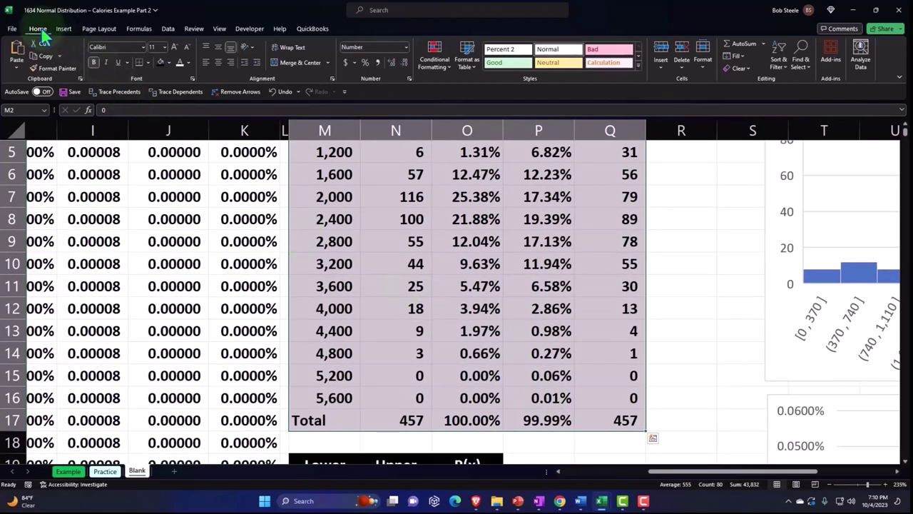
{"action": "left_click", "coordinate": [168, 62]}
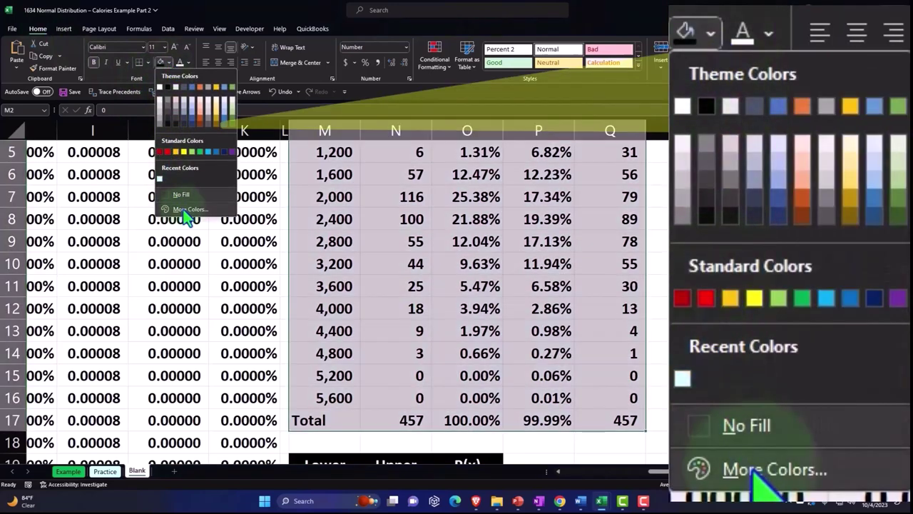
{"action": "left_click", "coordinate": [187, 209]}
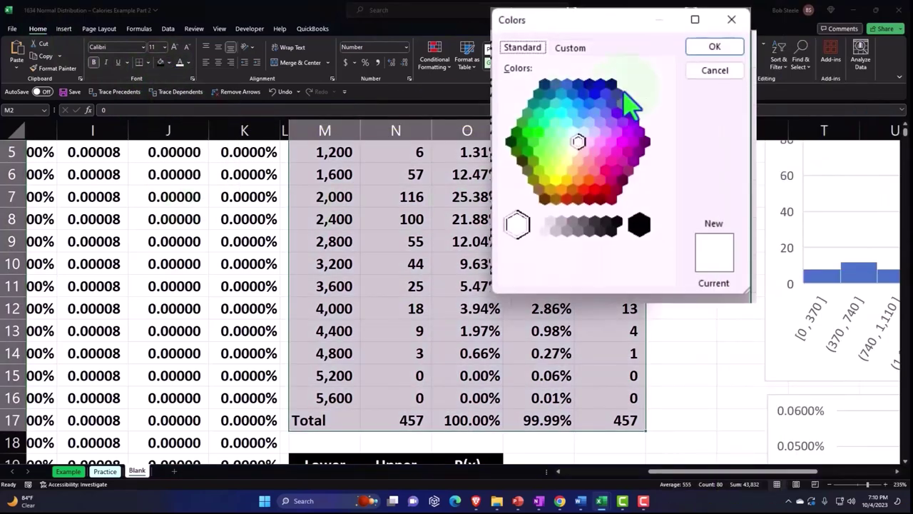
{"action": "left_click", "coordinate": [572, 132]}
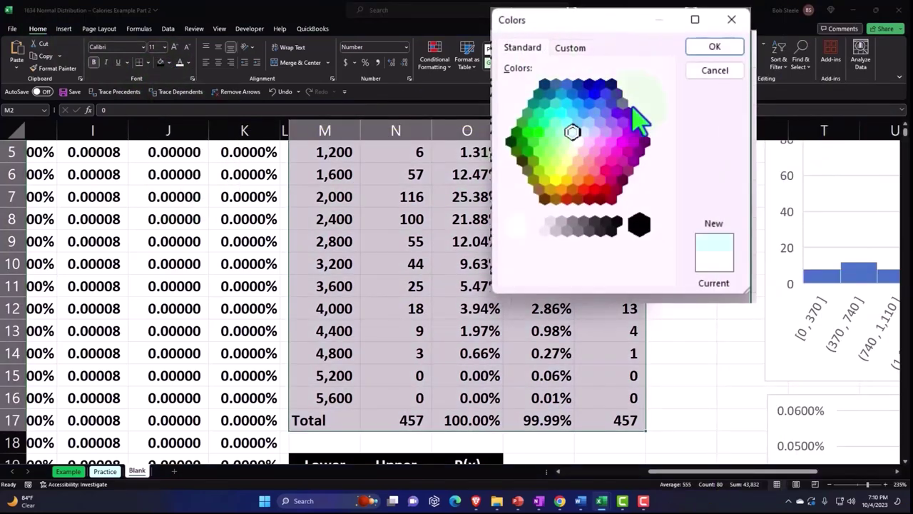
{"action": "left_click", "coordinate": [714, 48]}
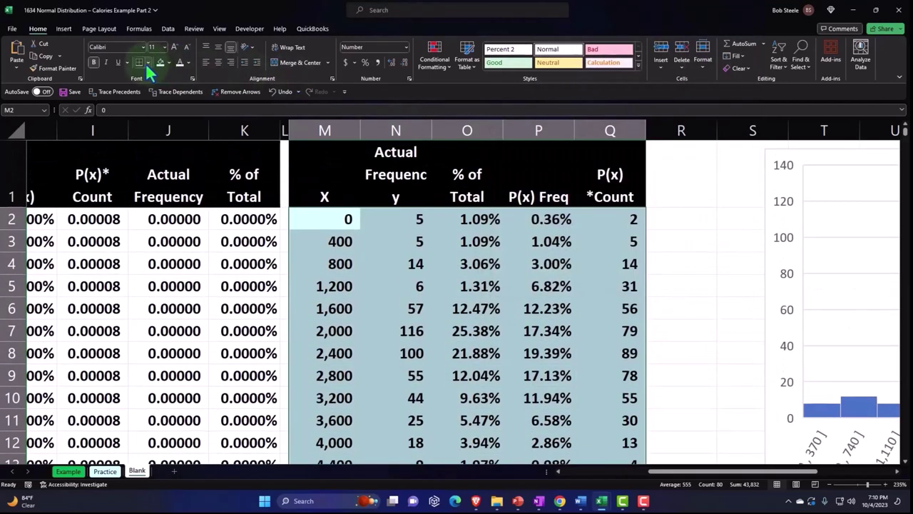
Apply All Borders to every cell of the frequency table.
{"action": "left_click", "coordinate": [148, 62]}
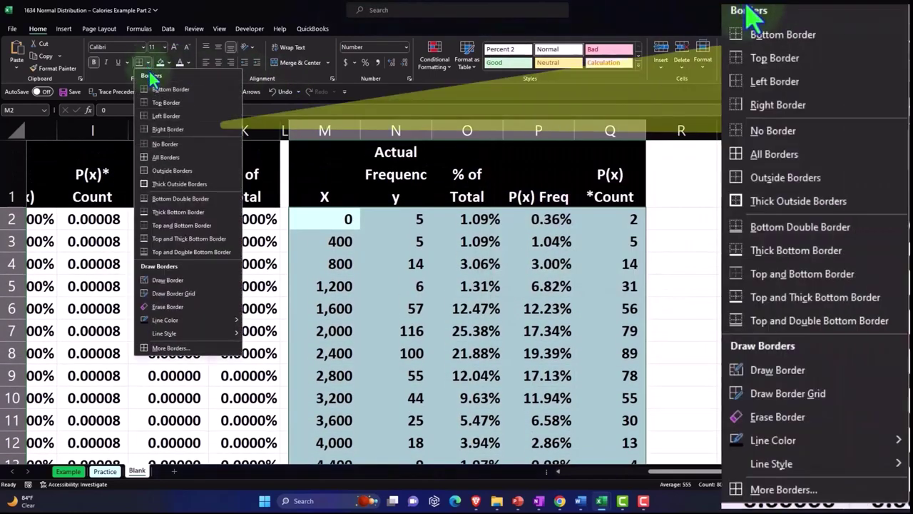
{"action": "left_click", "coordinate": [166, 157]}
{"action": "scroll", "coordinate": [396, 204], "scroll_direction": "down", "scroll_amount": 3}
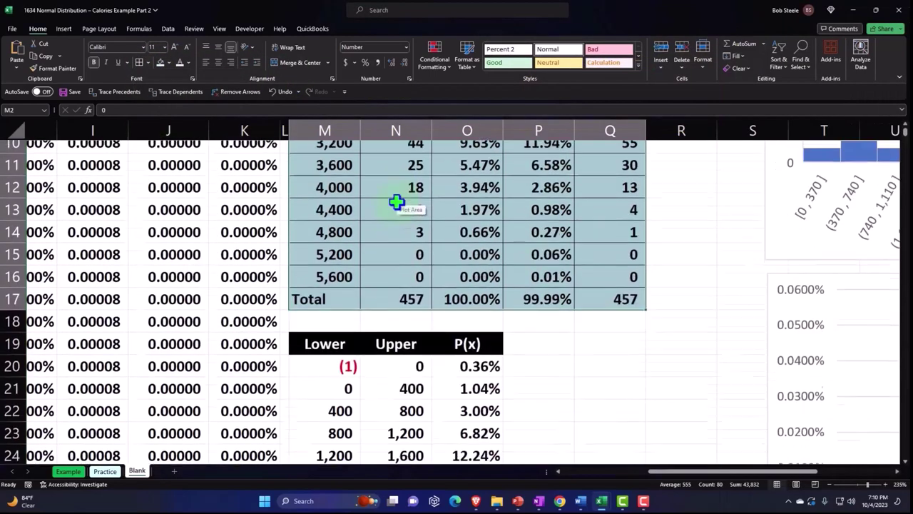
{"action": "scroll", "coordinate": [398, 204], "scroll_direction": "down", "scroll_amount": 2}
Apply the recent light cyan fill to M20:O35, the Lower/Upper/P(x) table through Total.
{"action": "left_click_drag", "start_coordinate": [333, 212], "coordinate": [444, 467]}
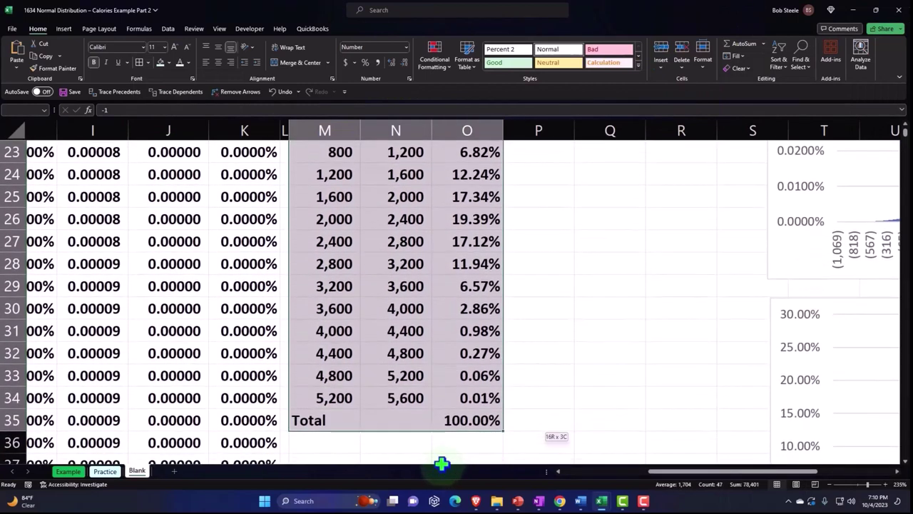
{"action": "left_click_drag", "start_coordinate": [441, 464], "coordinate": [433, 401]}
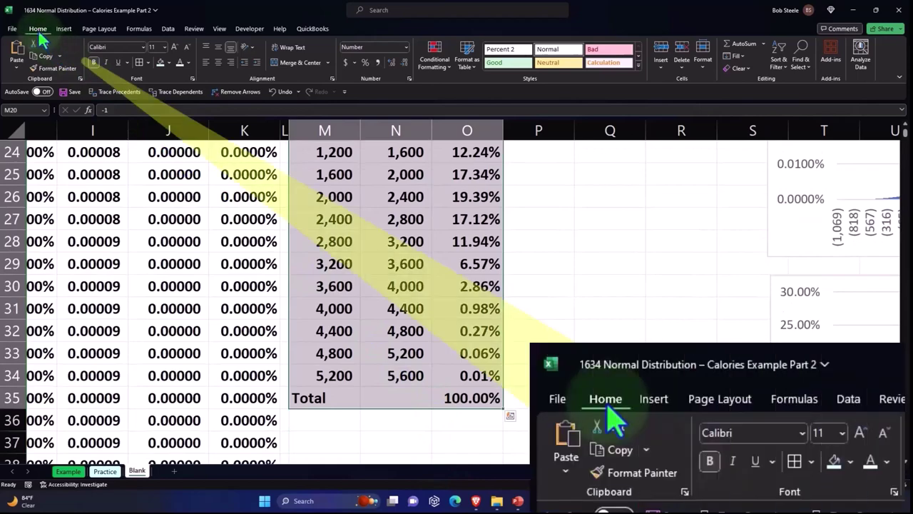
{"action": "scroll", "coordinate": [143, 64], "scroll_direction": "up", "scroll_amount": 4}
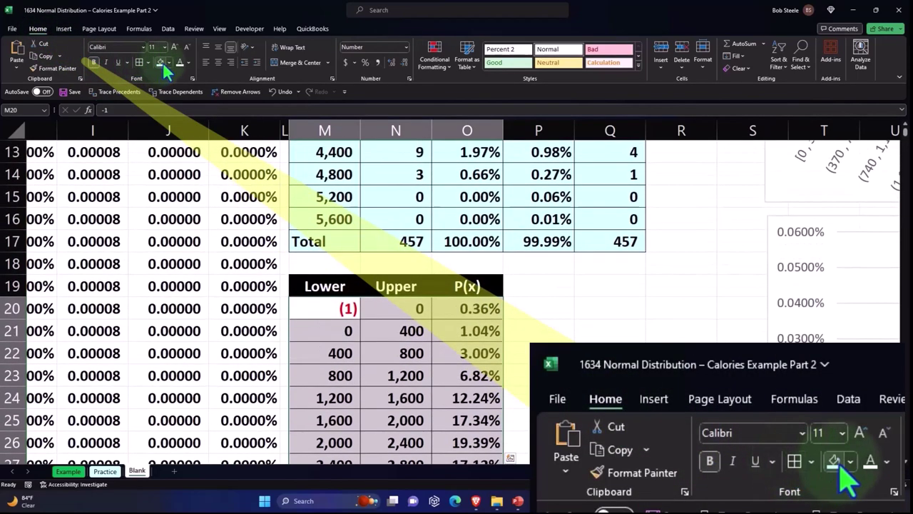
{"action": "left_click", "coordinate": [163, 63]}
{"action": "left_click", "coordinate": [404, 269]}
{"action": "scroll", "coordinate": [407, 264], "scroll_direction": "down", "scroll_amount": 3}
{"action": "scroll", "coordinate": [404, 269], "scroll_direction": "up", "scroll_amount": 4}
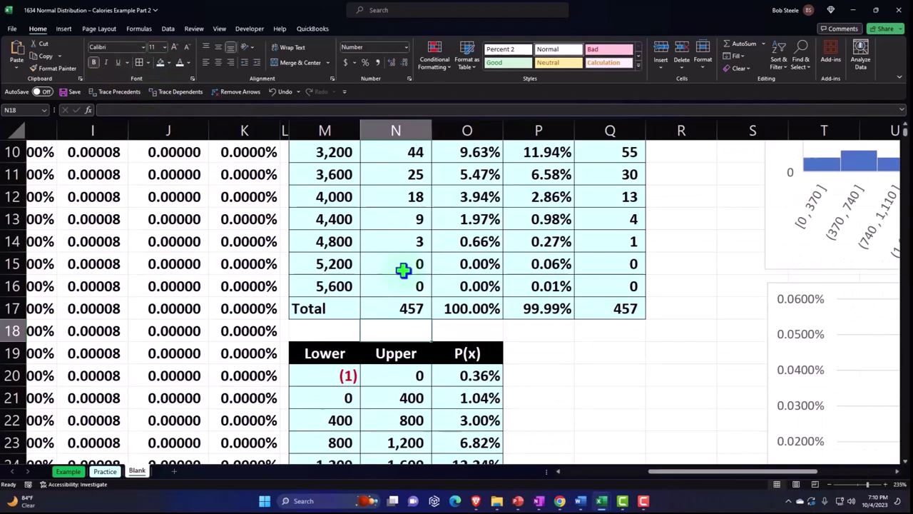
{"action": "scroll", "coordinate": [404, 268], "scroll_direction": "up", "scroll_amount": 3}
{"action": "left_click_drag", "start_coordinate": [693, 471], "coordinate": [623, 471]}
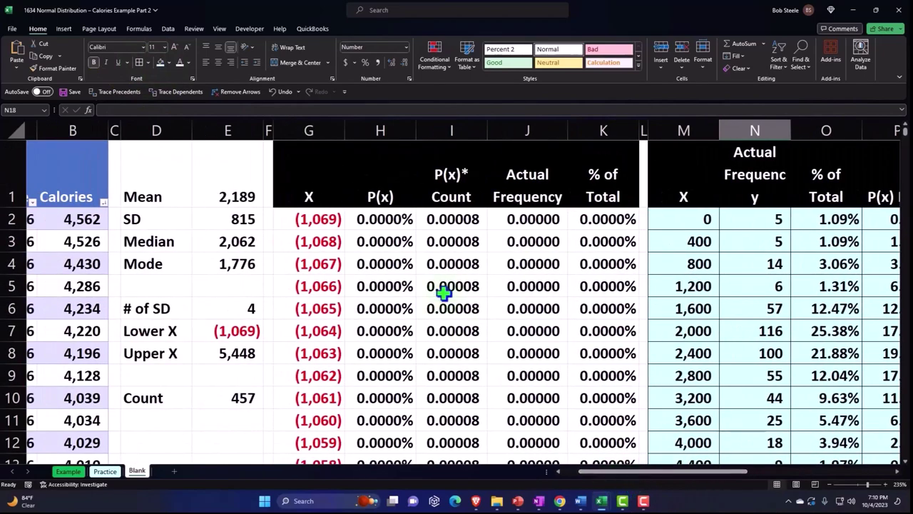